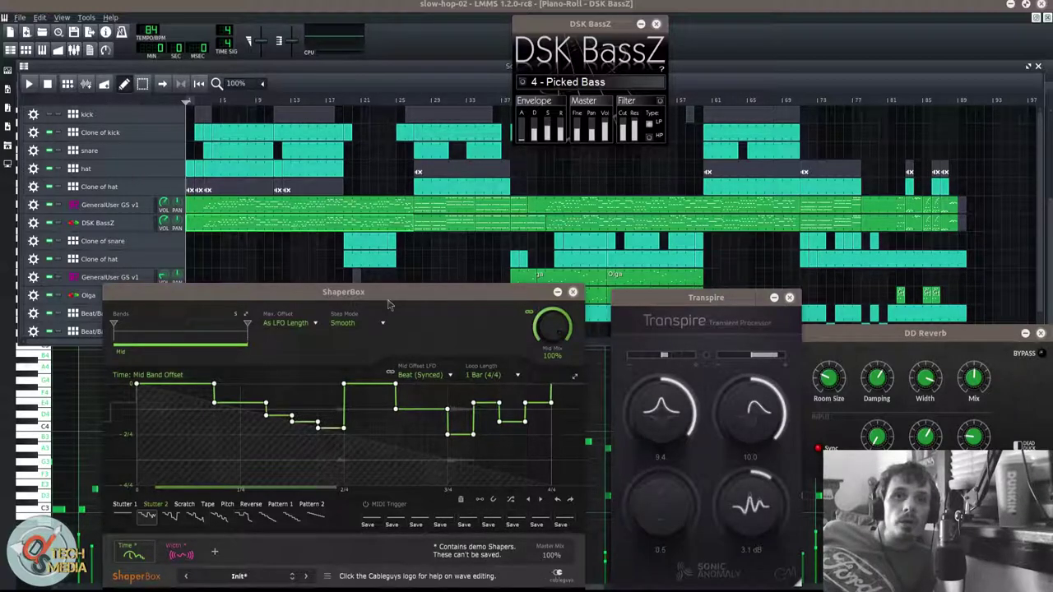
Play the song with the FX mixer open, enabling ShaperBox in the FX 1 effects chain and raising its wet level
{"action": "left_click", "coordinate": [30, 84]}
{"action": "left_click", "coordinate": [74, 51]}
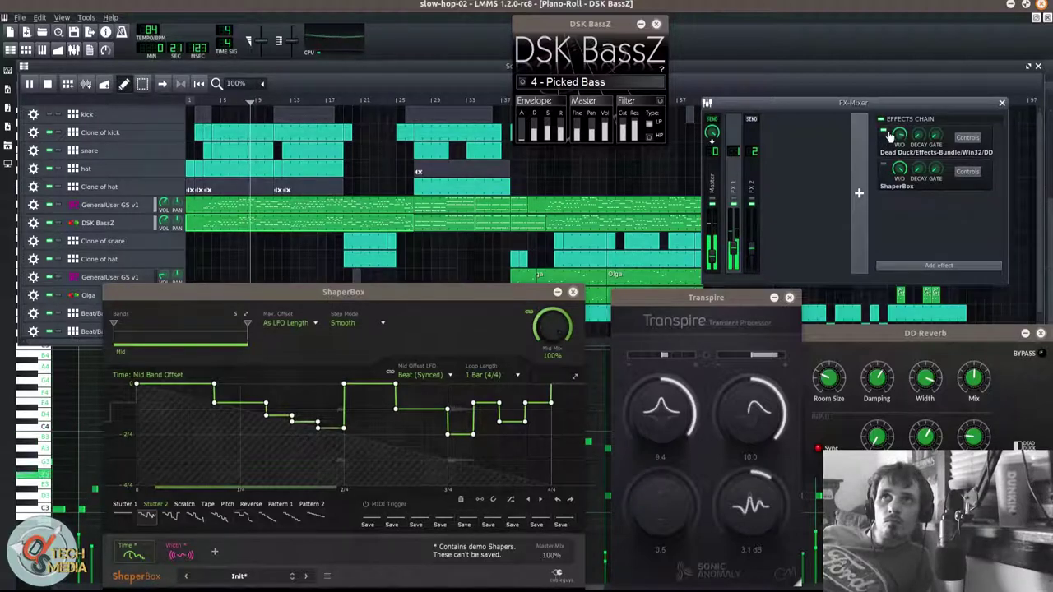
{"action": "left_click", "coordinate": [886, 168]}
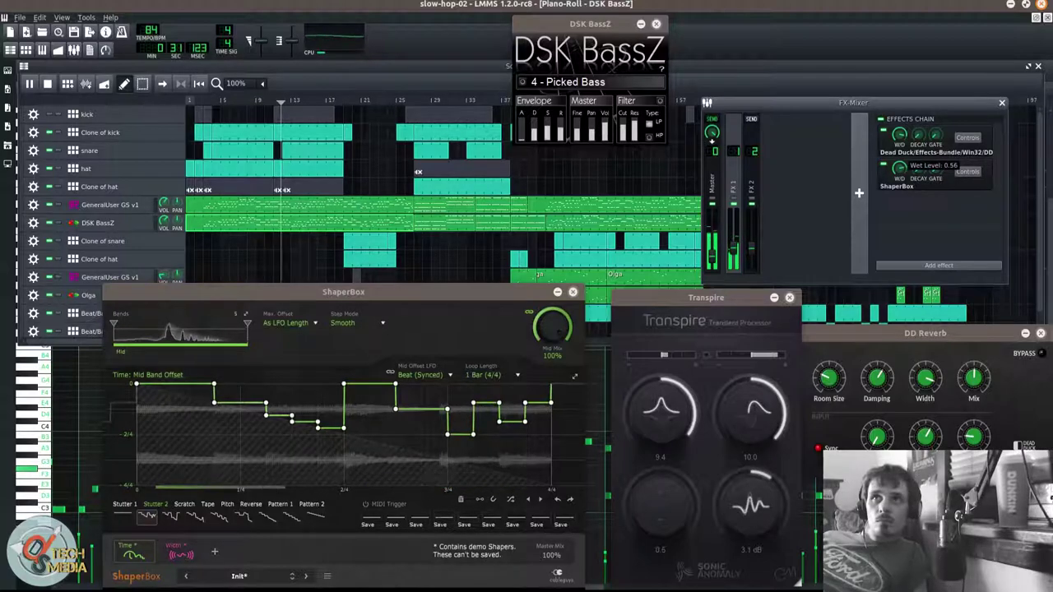
{"action": "scroll", "coordinate": [900, 169], "scroll_direction": "up", "scroll_amount": 3}
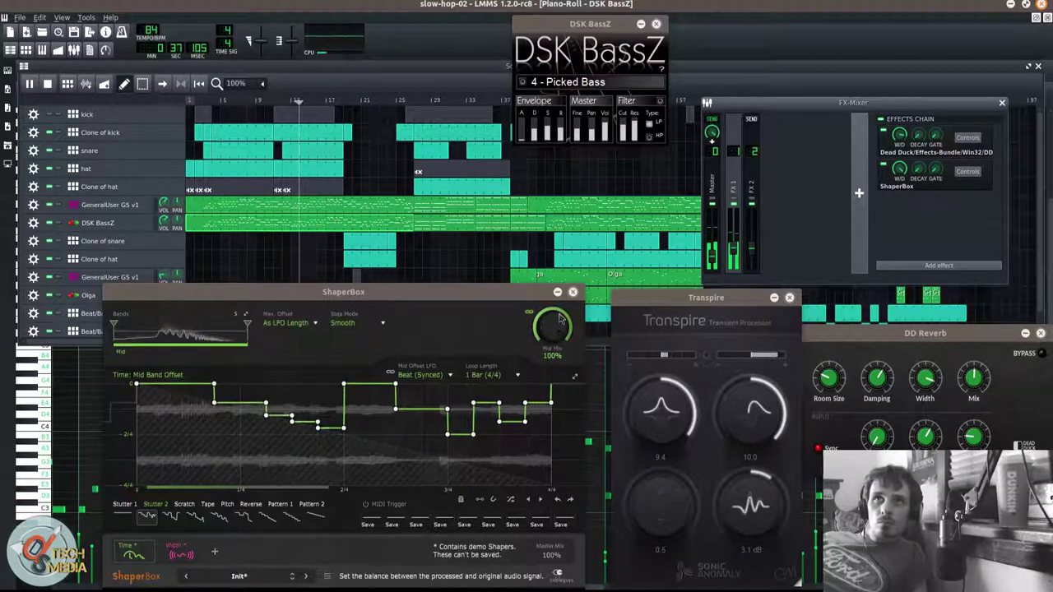
Try ShaperBox's mid mix at 66% and return it to 100%
{"action": "scroll", "coordinate": [552, 325], "scroll_direction": "down", "scroll_amount": 5}
{"action": "scroll", "coordinate": [552, 325], "scroll_direction": "up", "scroll_amount": 3}
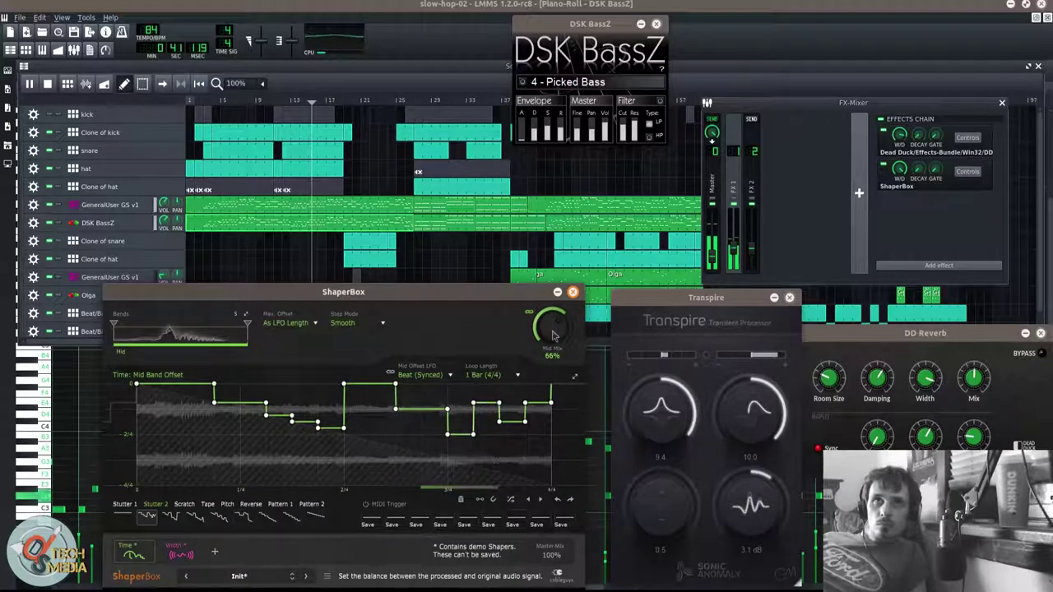
{"action": "scroll", "coordinate": [552, 329], "scroll_direction": "up", "scroll_amount": 4}
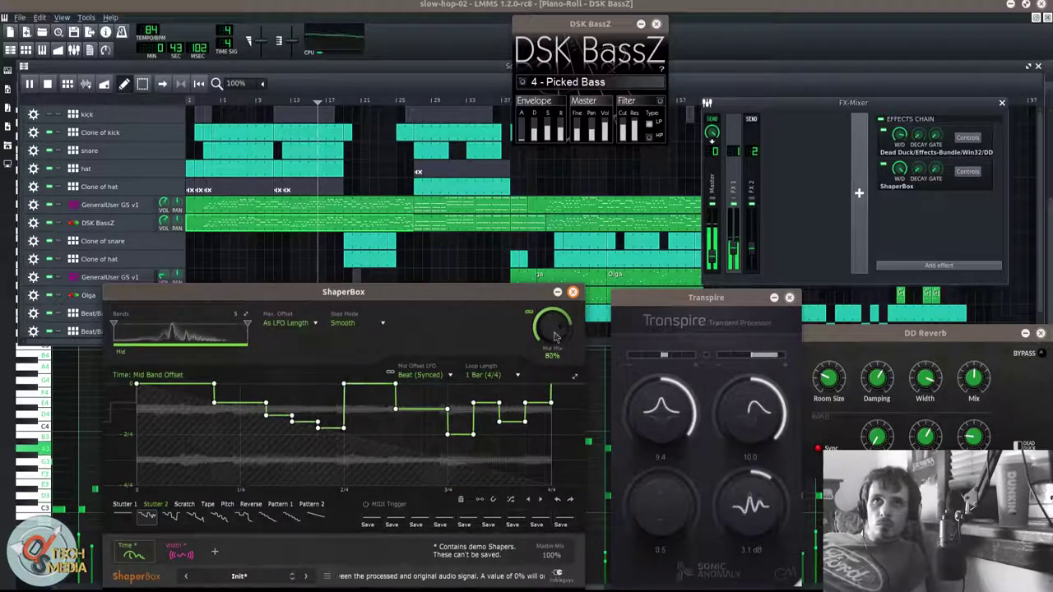
{"action": "scroll", "coordinate": [553, 329], "scroll_direction": "up", "scroll_amount": 2}
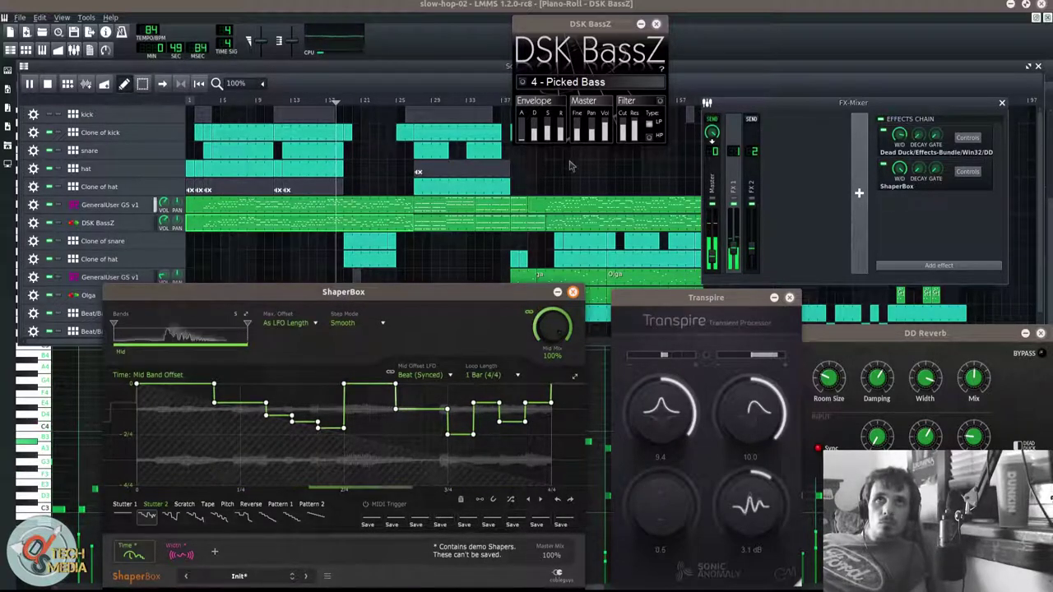
Move the DSK BassZ window below the song editor's tracks and dismiss the FX mixer
{"action": "left_click_drag", "start_coordinate": [598, 27], "coordinate": [636, 475]}
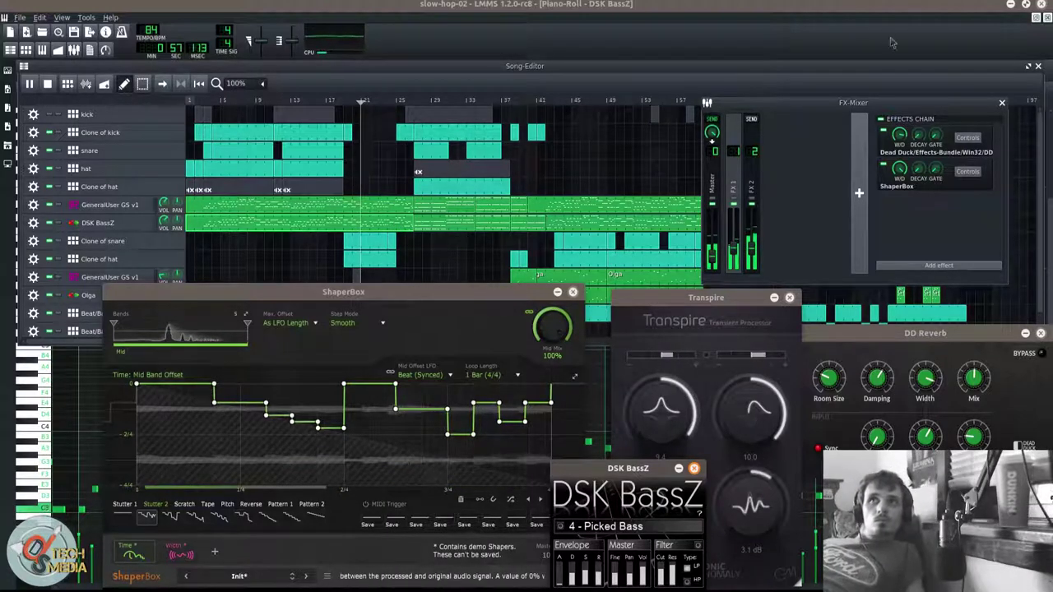
{"action": "left_click_drag", "start_coordinate": [893, 15], "coordinate": [792, 1]}
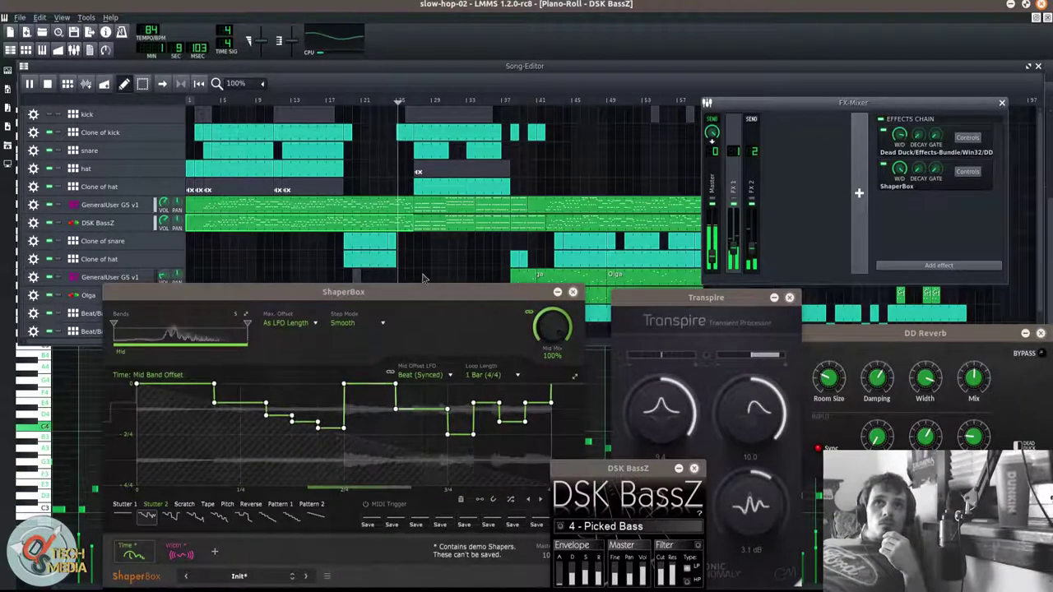
{"action": "left_click", "coordinate": [405, 82]}
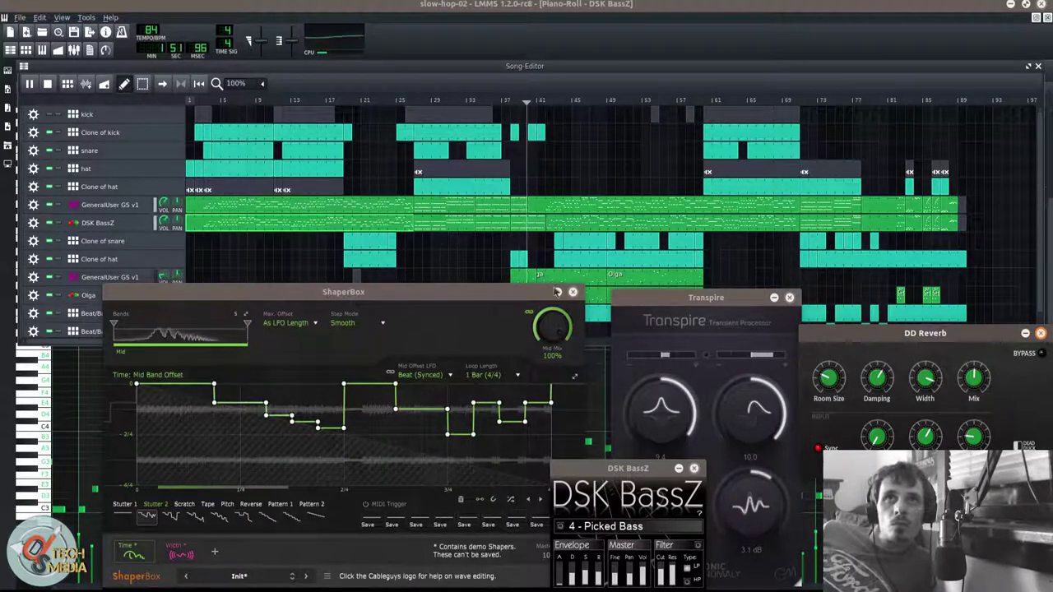
{"action": "mouse_move", "coordinate": [14, 450]}
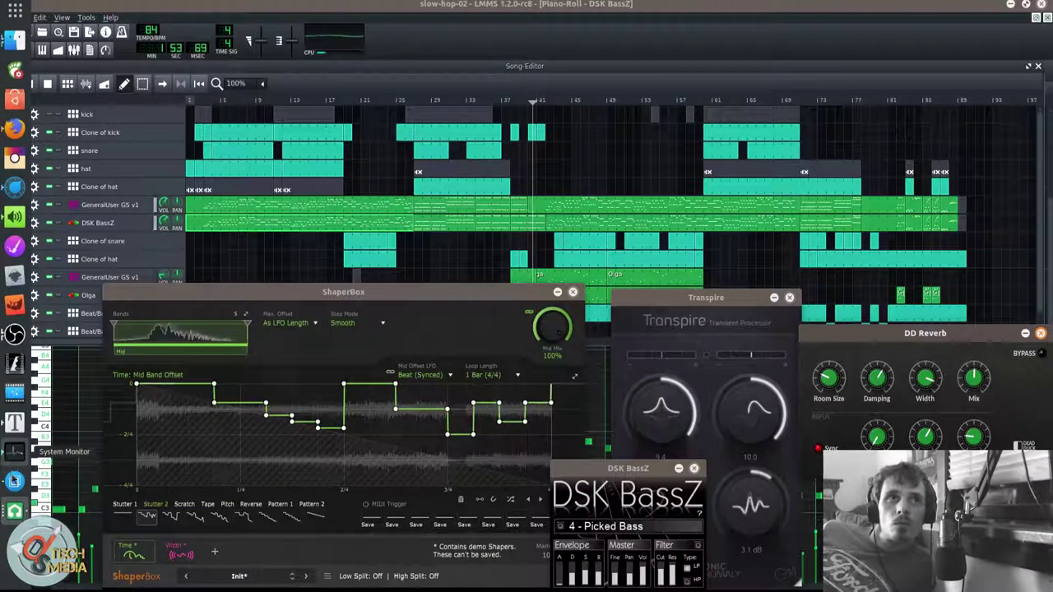
{"action": "left_click", "coordinate": [14, 510]}
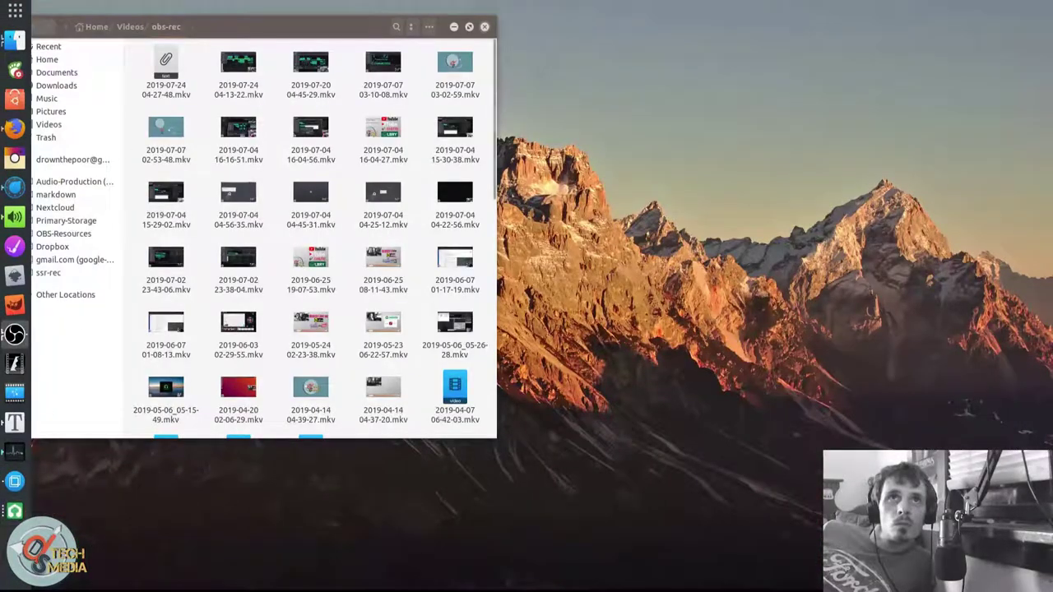
{"action": "left_click", "coordinate": [453, 28]}
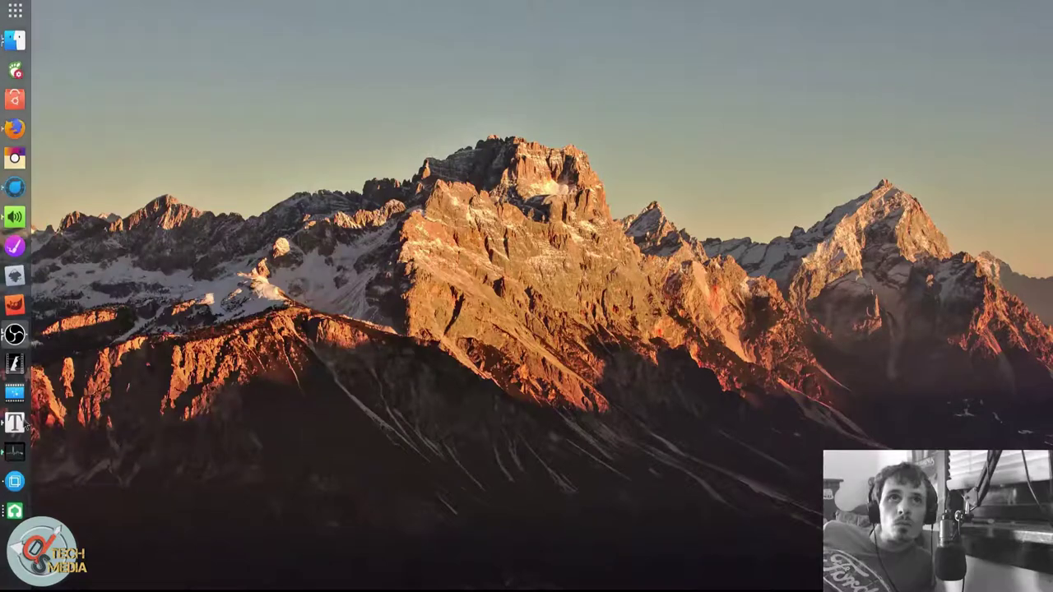
{"action": "left_click", "coordinate": [14, 510]}
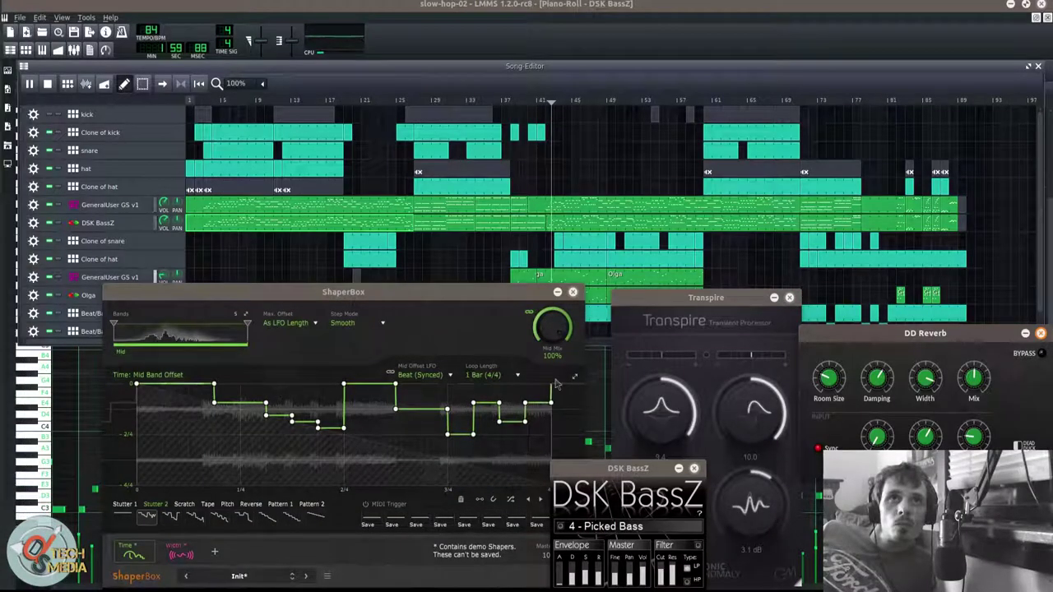
Hide the ShaperBox, DSK BassZ, Transpire and DD Reverb plugin windows
{"action": "left_click", "coordinate": [572, 292]}
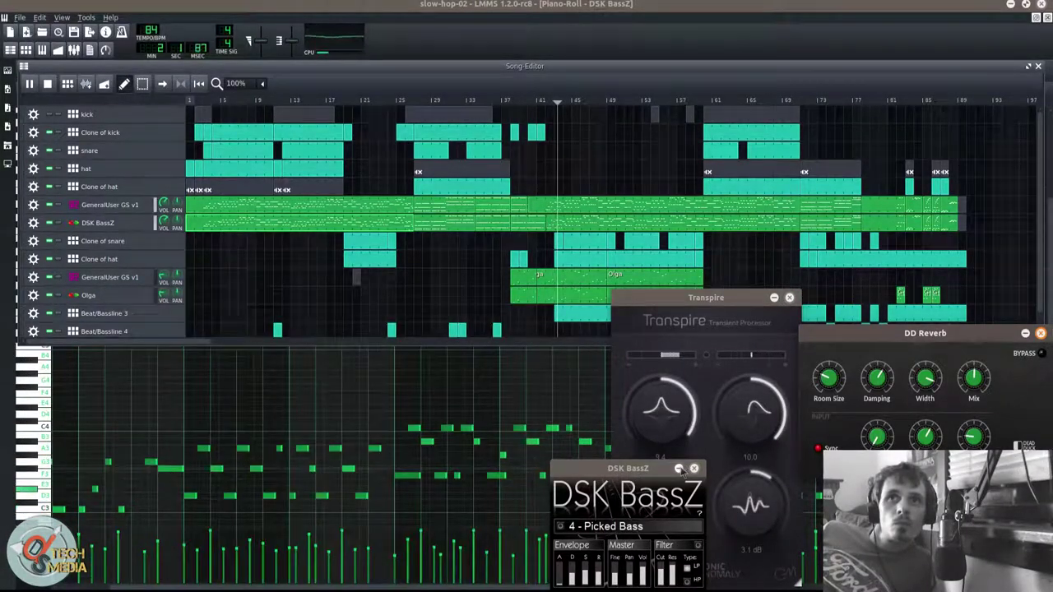
{"action": "left_click", "coordinate": [694, 468]}
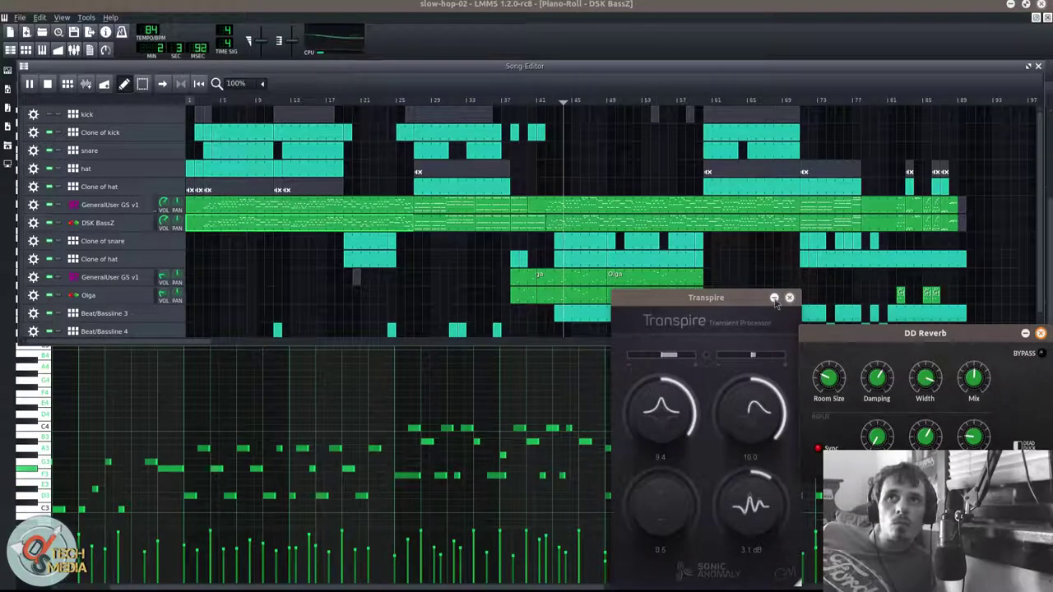
{"action": "left_click", "coordinate": [774, 299]}
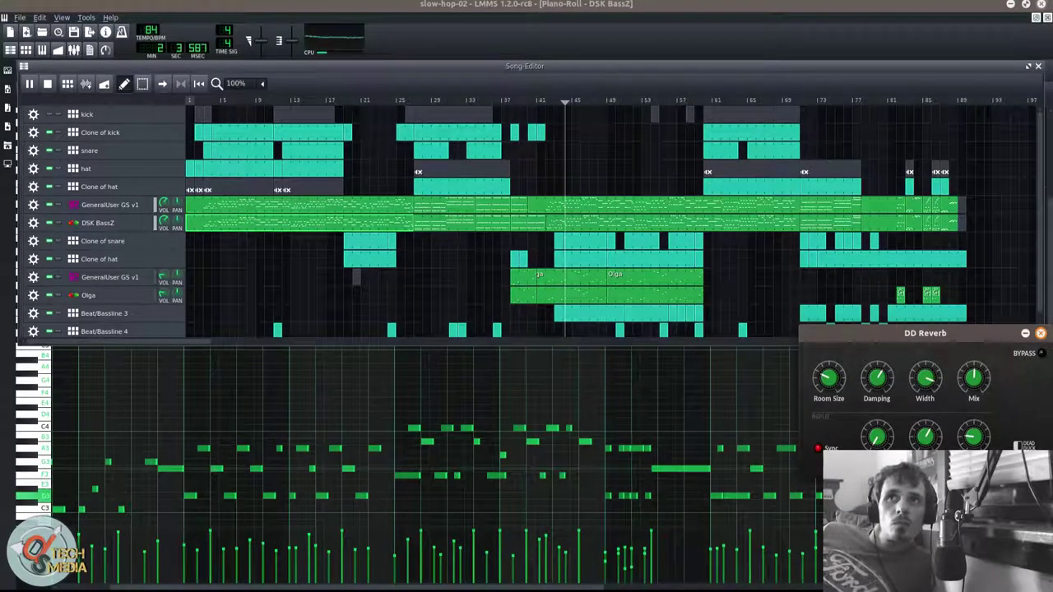
{"action": "left_click", "coordinate": [1027, 334]}
Look over the bass notes in the DSK BassZ piano roll and restore it from maximized to a floating window
{"action": "double_click", "coordinate": [946, 348]}
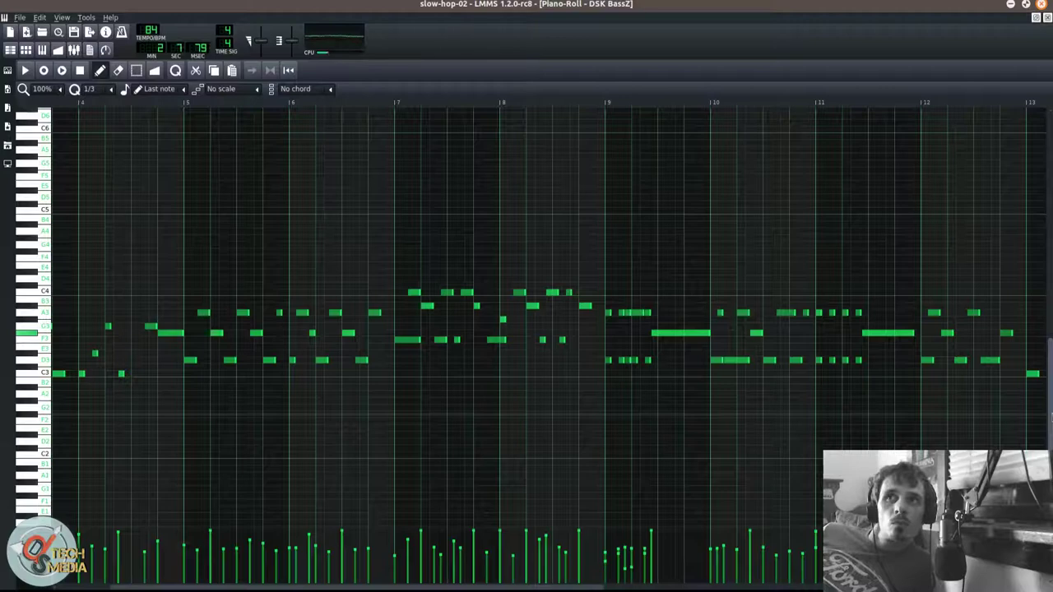
{"action": "scroll", "coordinate": [1019, 379], "scroll_direction": "up", "scroll_amount": 5}
{"action": "scroll", "coordinate": [987, 345], "scroll_direction": "down", "scroll_amount": 6}
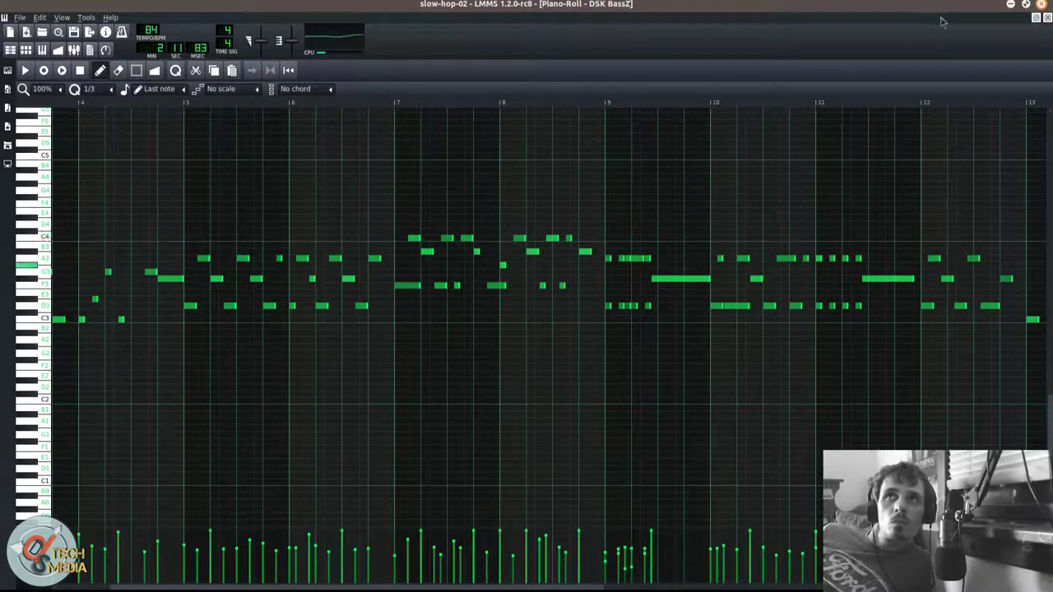
{"action": "left_click", "coordinate": [1036, 17]}
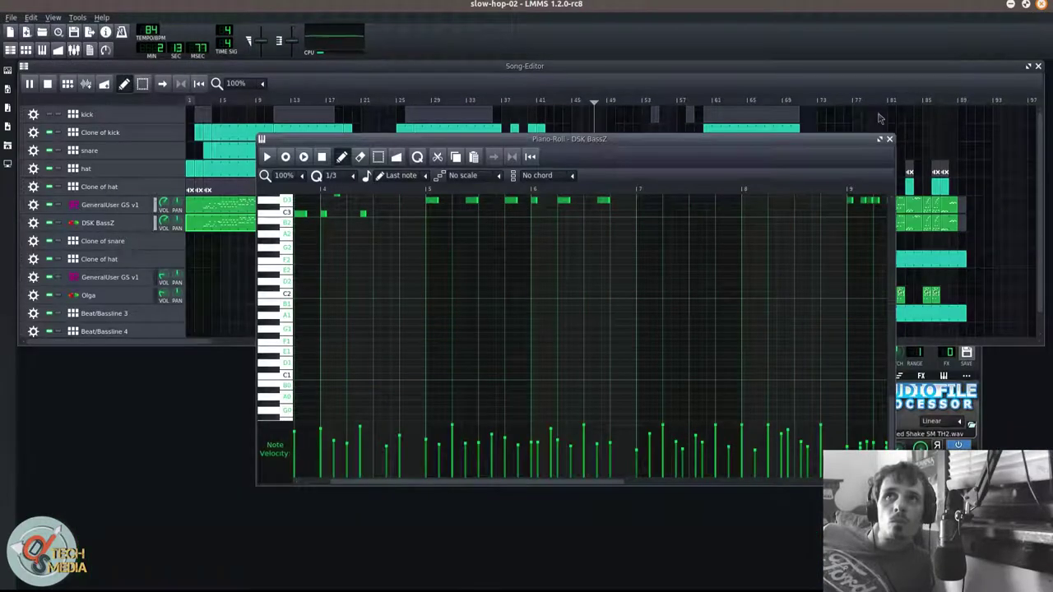
{"action": "scroll", "coordinate": [744, 411], "scroll_direction": "up", "scroll_amount": 6}
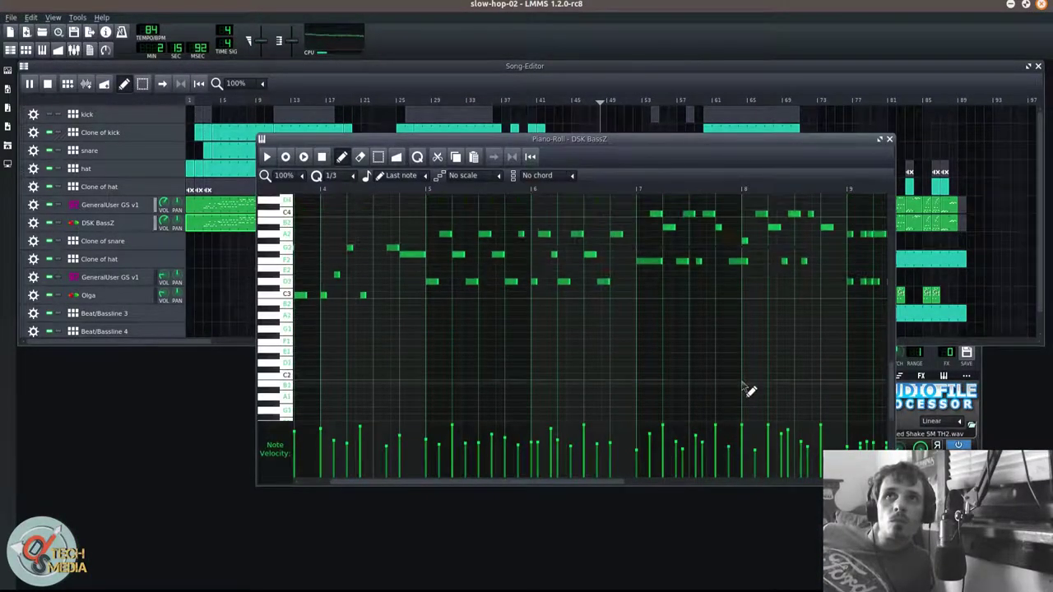
Open the Clone of kick pattern from the song editor and remove the stray block just before bar 60
{"action": "left_click", "coordinate": [695, 136]}
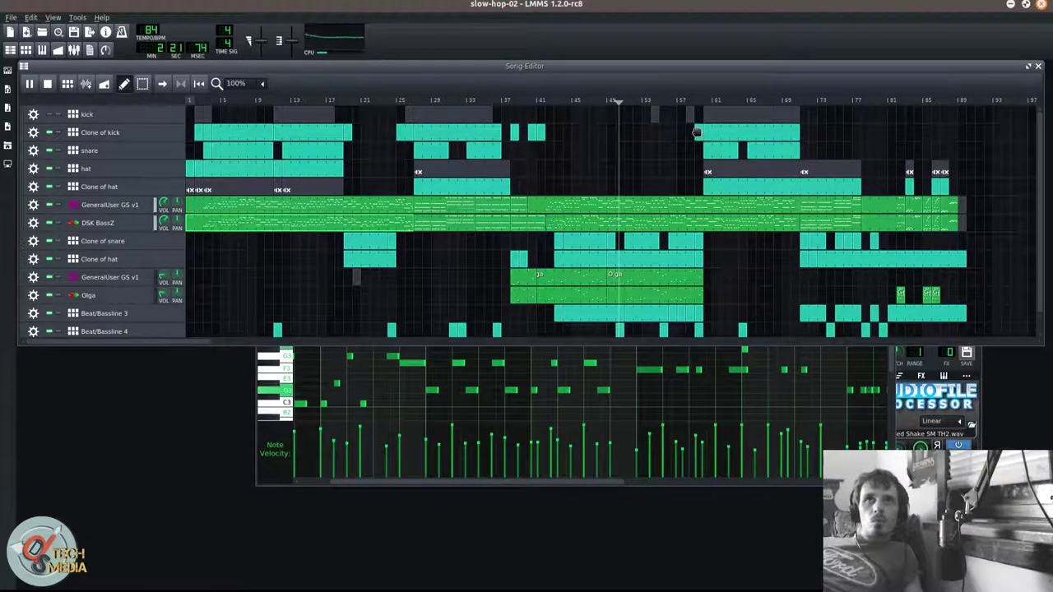
{"action": "double_click", "coordinate": [698, 134]}
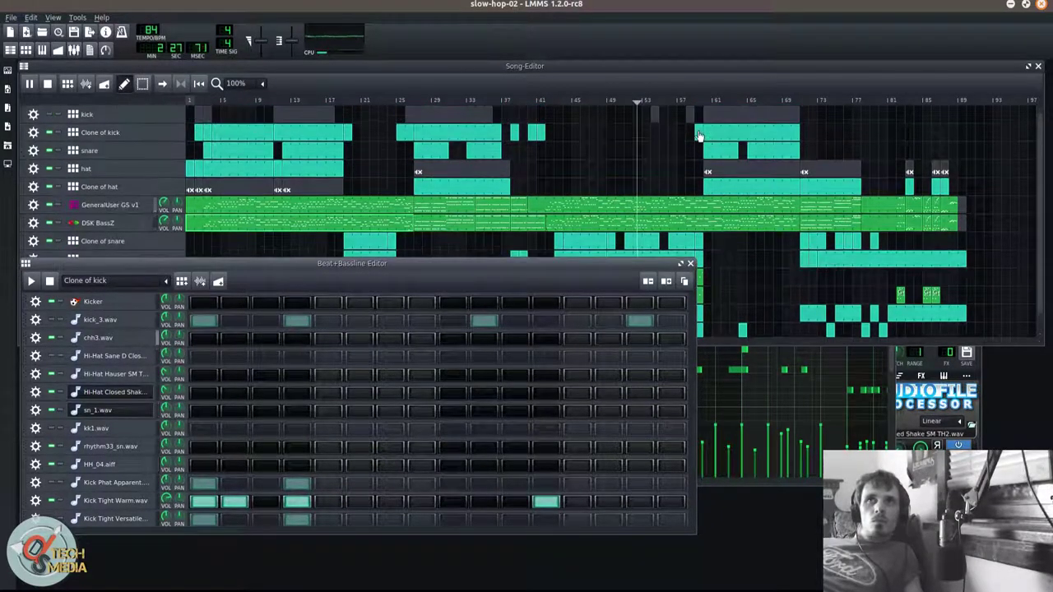
{"action": "left_click", "coordinate": [698, 135]}
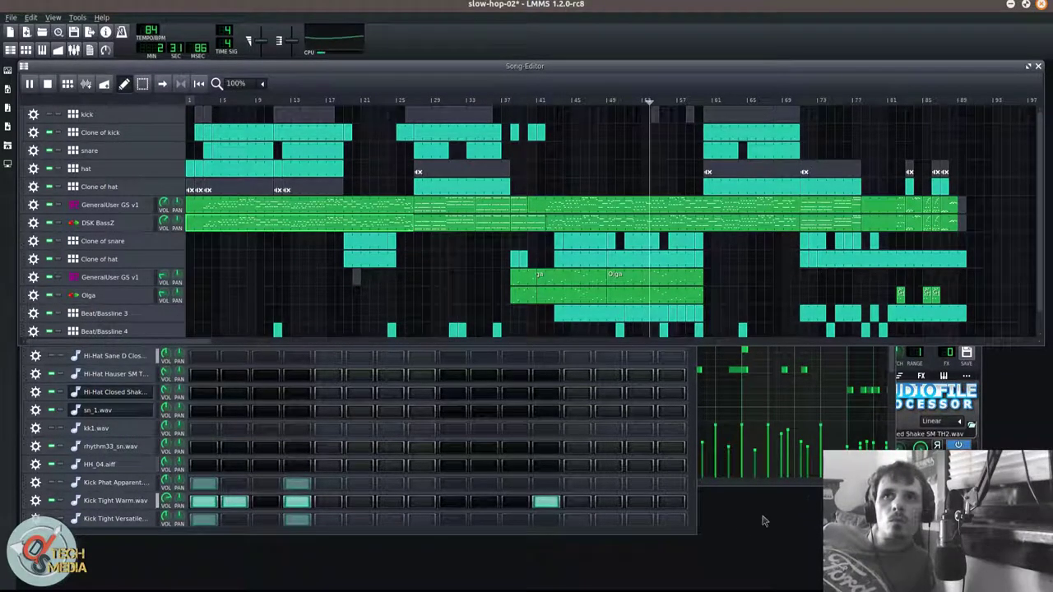
Browse the Clone of hat and snare patterns in the Beat+Bassline Editor and close the editor
{"action": "left_click", "coordinate": [605, 533]}
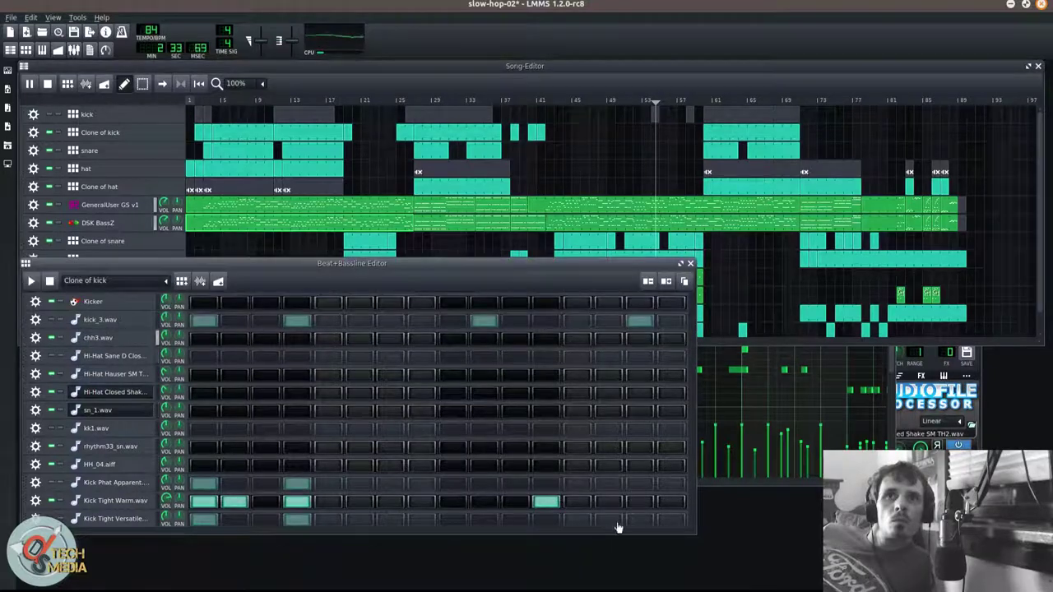
{"action": "left_click_drag", "start_coordinate": [496, 267], "coordinate": [495, 319]}
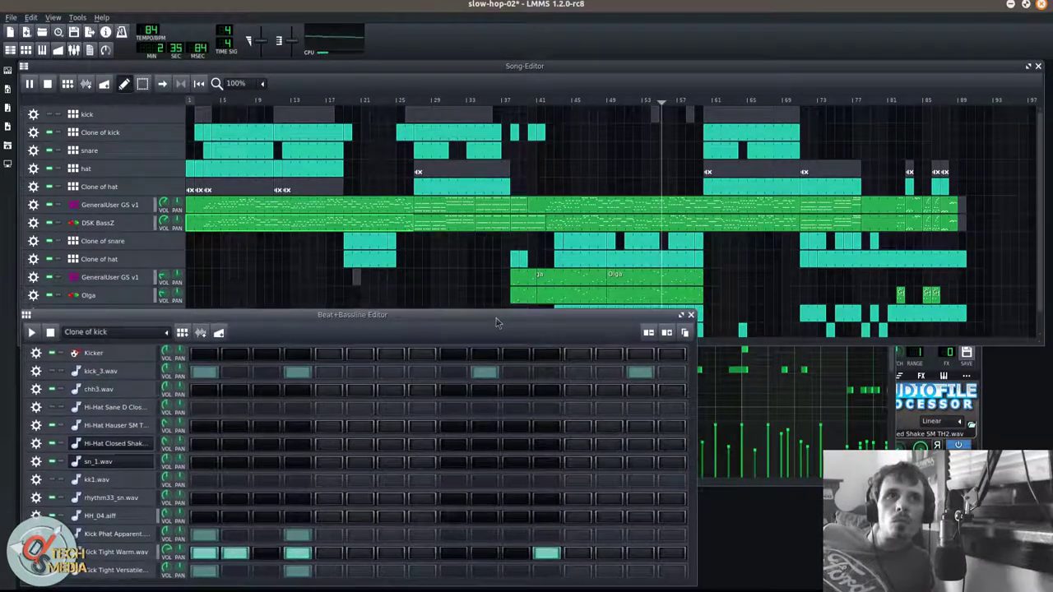
{"action": "left_click", "coordinate": [168, 333]}
{"action": "scroll", "coordinate": [168, 334], "scroll_direction": "down", "scroll_amount": 4}
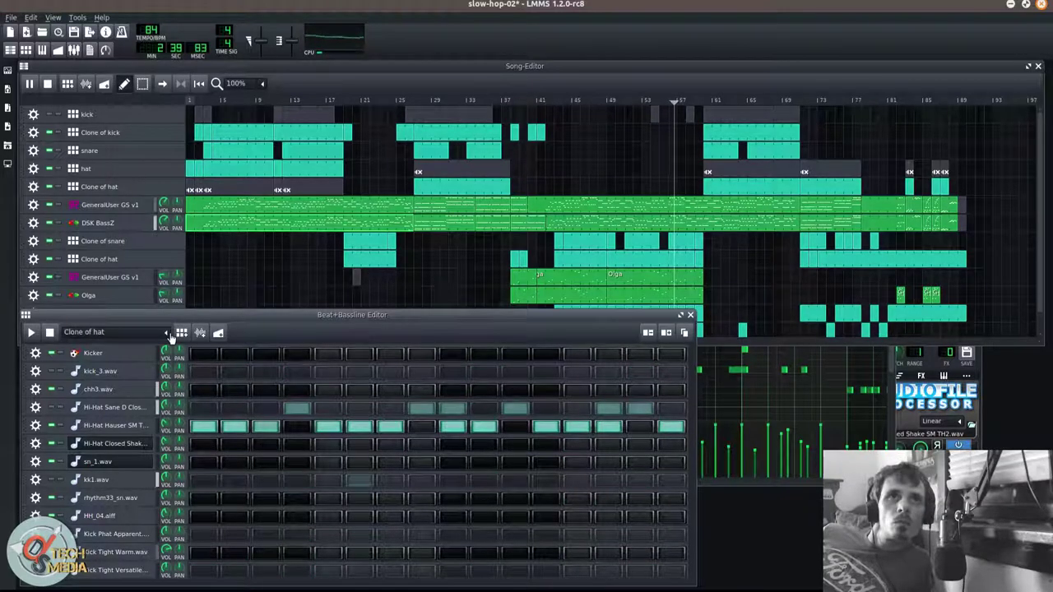
{"action": "scroll", "coordinate": [168, 334], "scroll_direction": "up", "scroll_amount": 2}
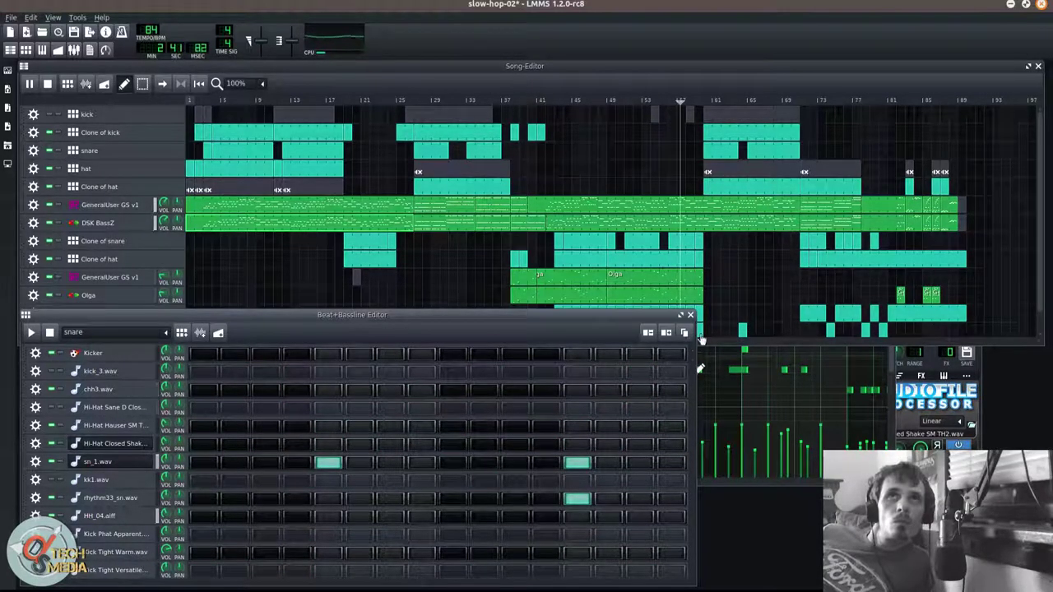
{"action": "left_click", "coordinate": [690, 315]}
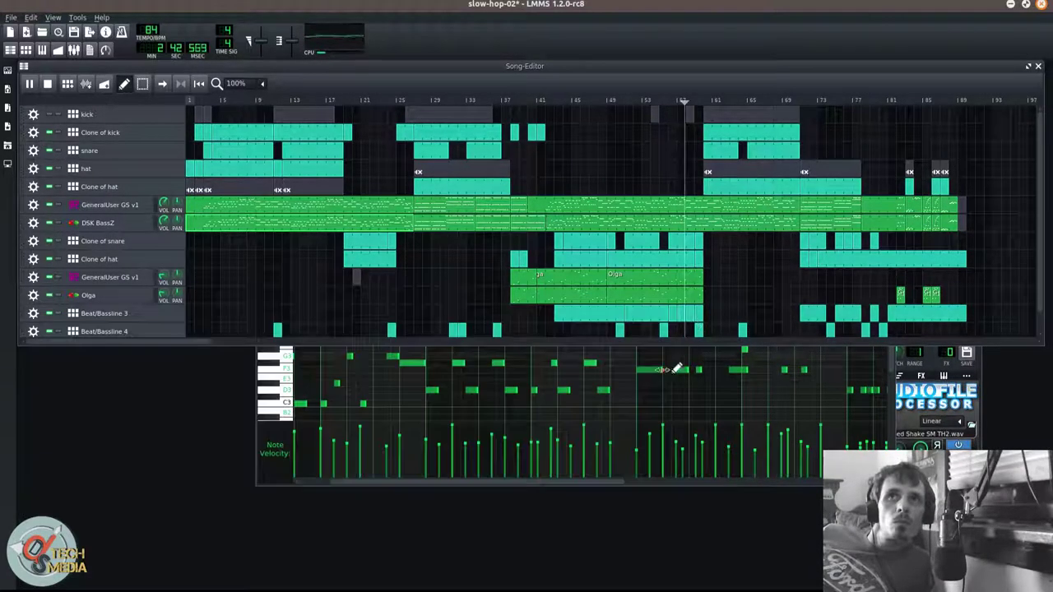
Place the DSK BassZ piano roll directly beneath the song editor and widen it to nearly the same width
{"action": "left_click", "coordinate": [611, 482]}
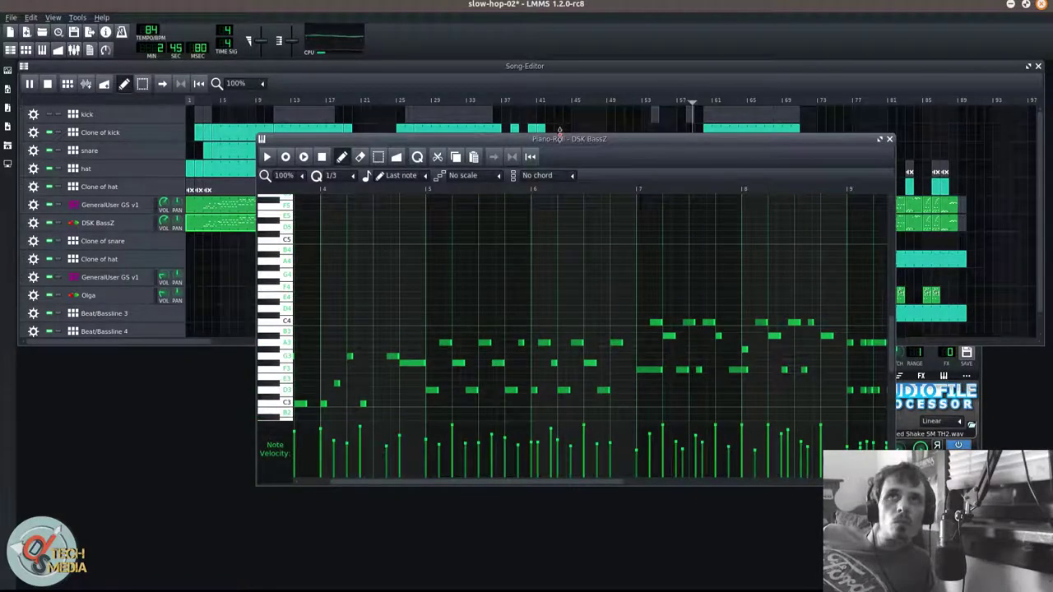
{"action": "left_click_drag", "start_coordinate": [559, 133], "coordinate": [352, 342]}
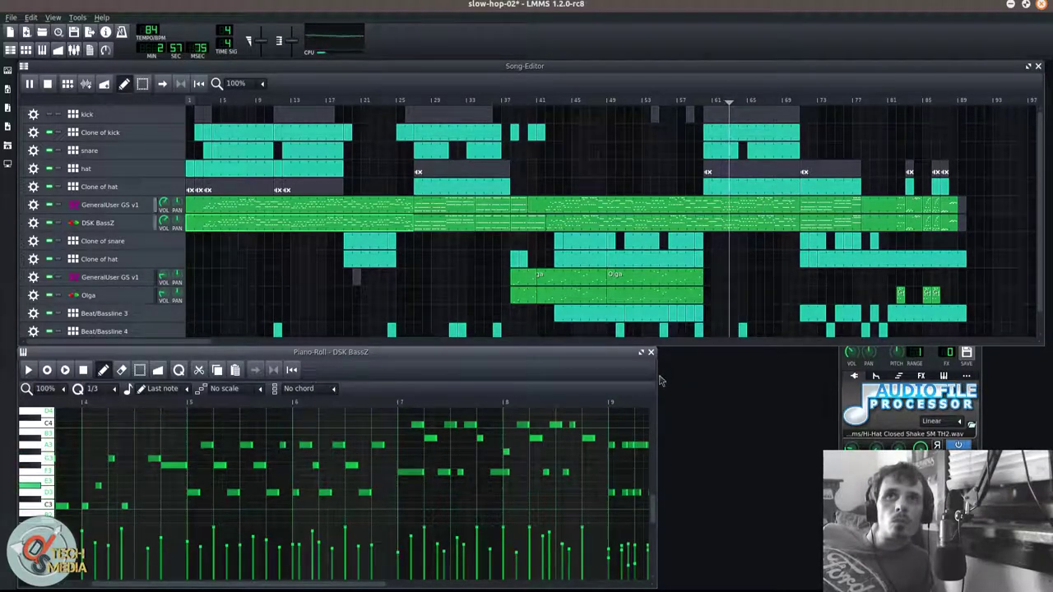
{"action": "left_click_drag", "start_coordinate": [718, 387], "coordinate": [1014, 387]}
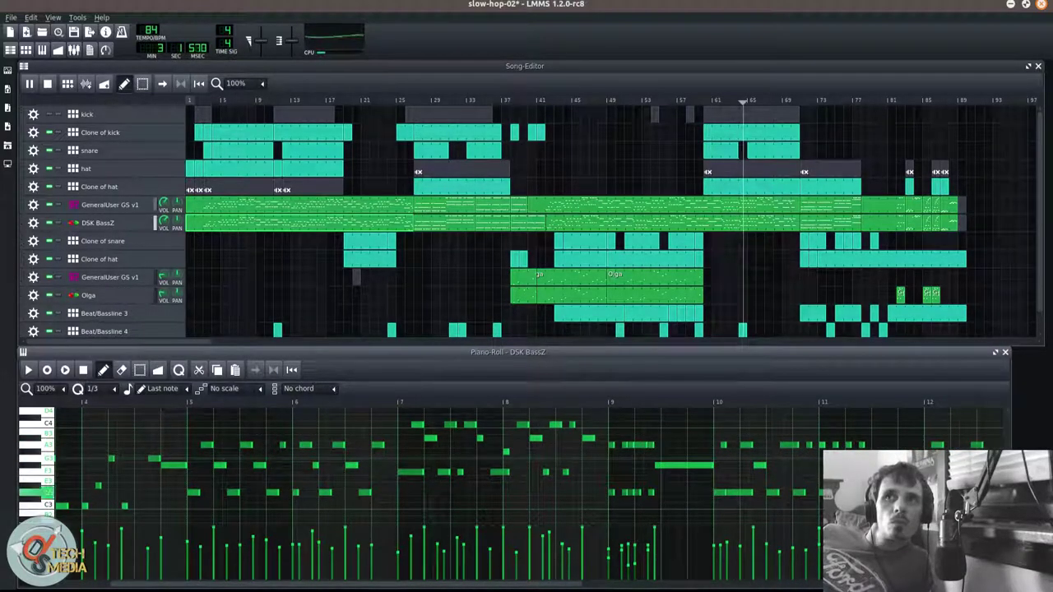
Open the long GeneralUser GS v1 clip spanning bars 40 to 70 in the piano roll and view its last notes
{"action": "double_click", "coordinate": [730, 202]}
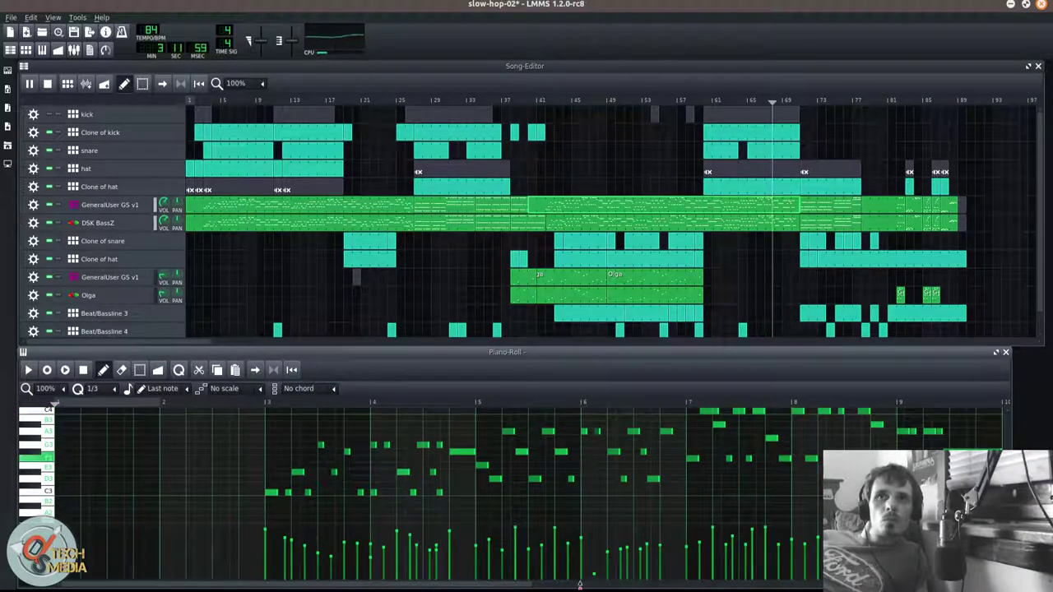
{"action": "left_click_drag", "start_coordinate": [530, 586], "coordinate": [891, 543]}
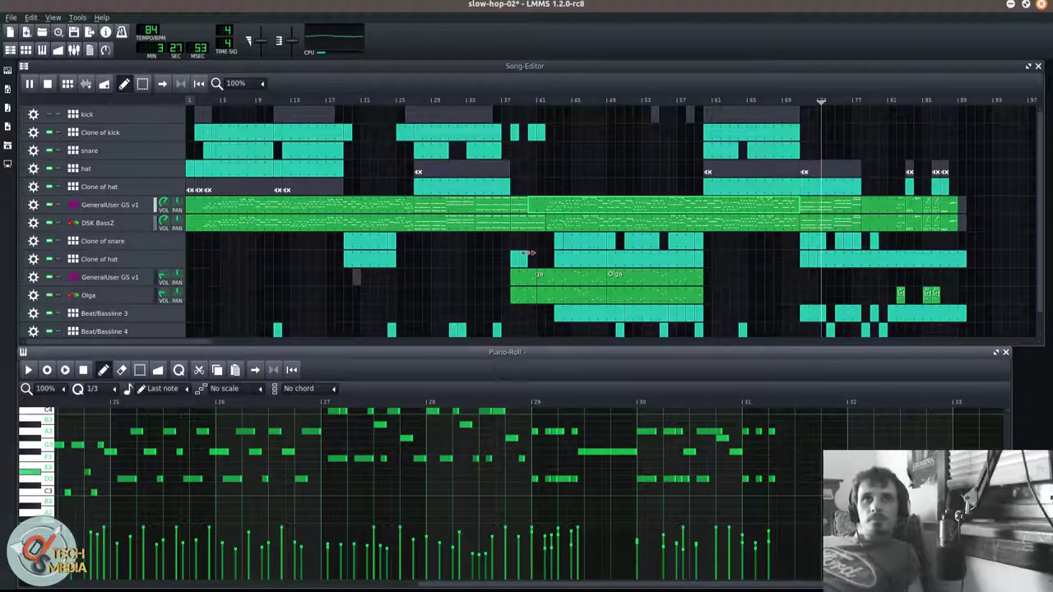
Bring the ShaperBox, Transpire, DD Reverb and DSK BassZ plugin windows back over the song editor
{"action": "mouse_move", "coordinate": [2, 146]}
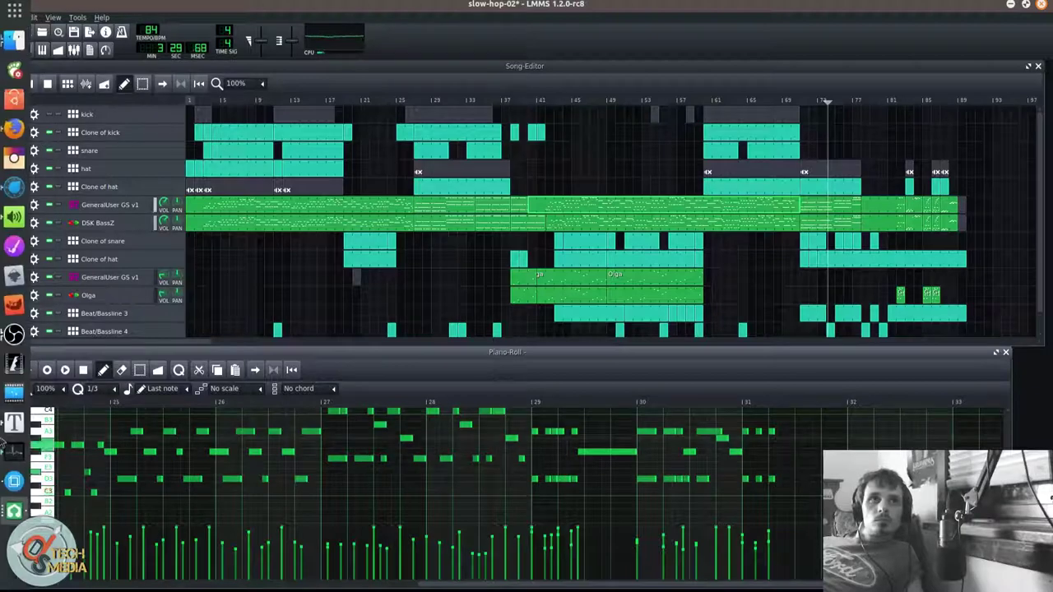
{"action": "left_click", "coordinate": [15, 510]}
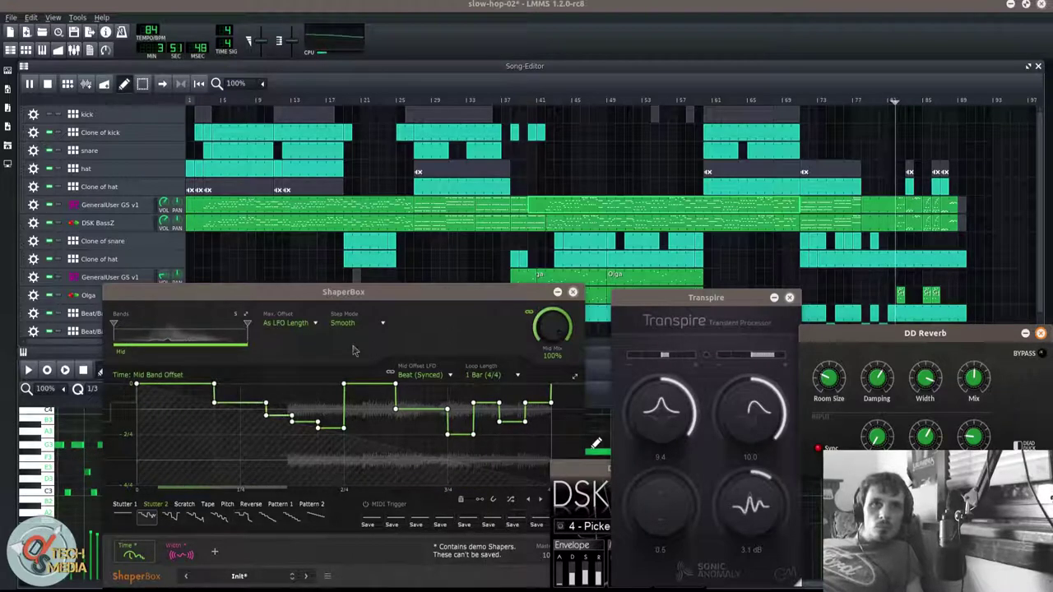
Open the TAL Reverb 4 interface in the new-slow-work project and place it over the middle of the song editor
{"action": "mouse_move", "coordinate": [9, 333]}
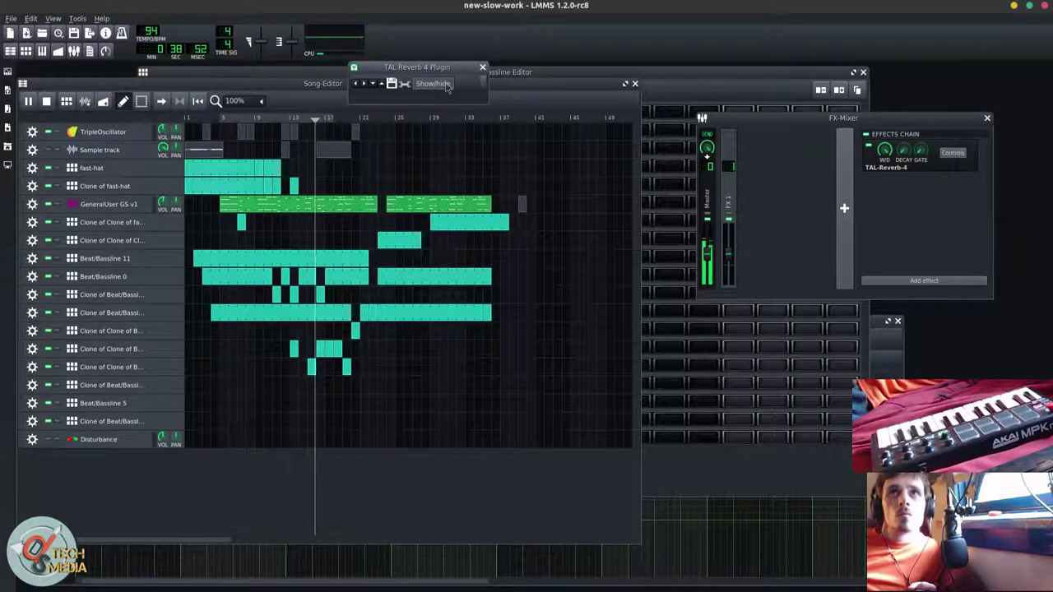
{"action": "left_click", "coordinate": [434, 84]}
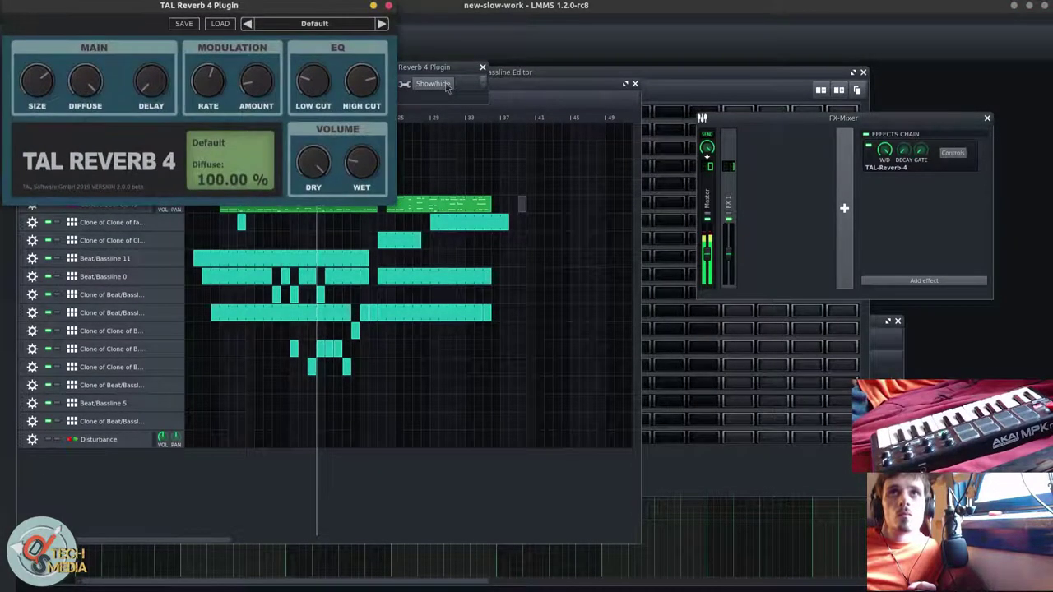
{"action": "left_click_drag", "start_coordinate": [272, 21], "coordinate": [322, 184]}
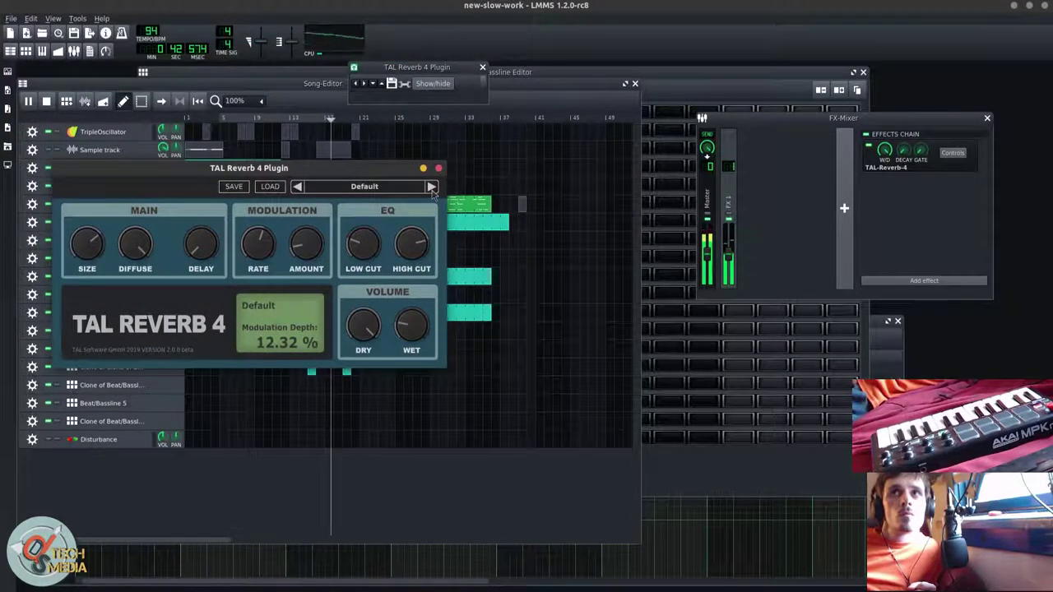
Audition the TAL Reverb 4 presets Drum Ambience, Drums Mid-Range, Kick Boom and Short during playback, and return to Default
{"action": "left_click", "coordinate": [431, 187]}
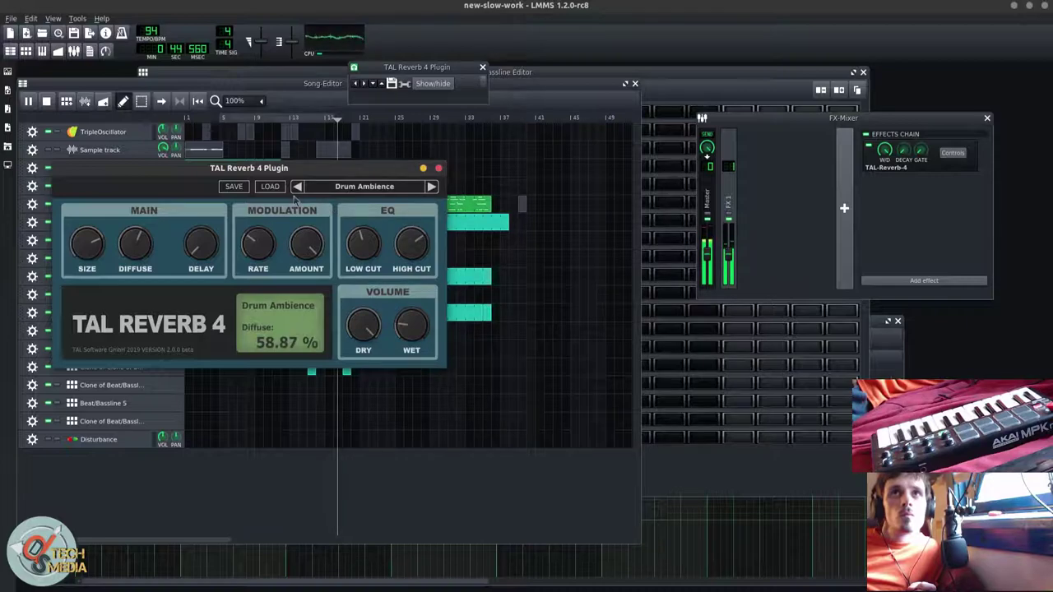
{"action": "left_click", "coordinate": [296, 186]}
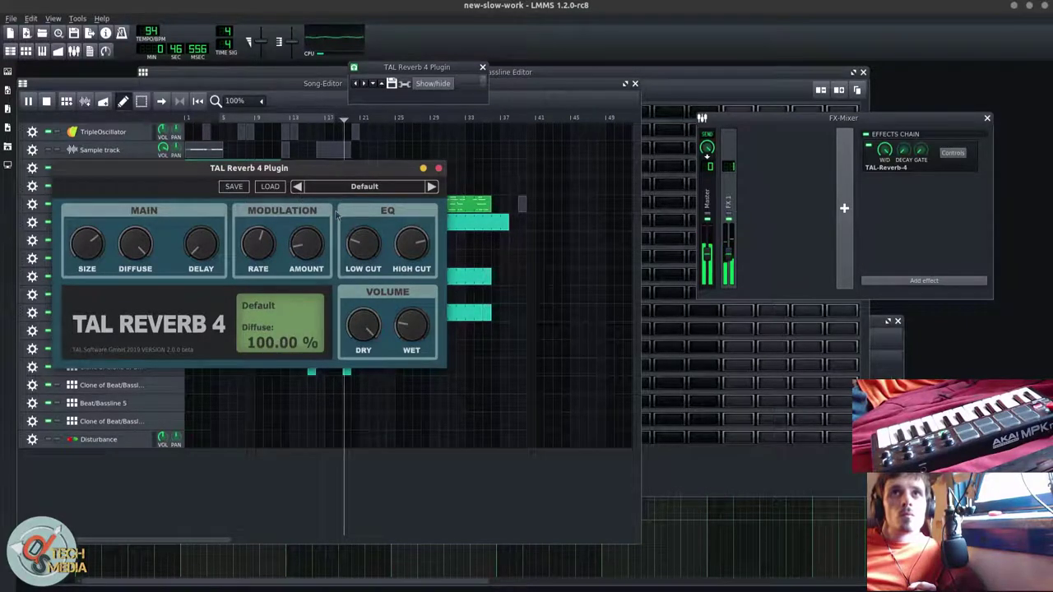
{"action": "mouse_move", "coordinate": [303, 244]}
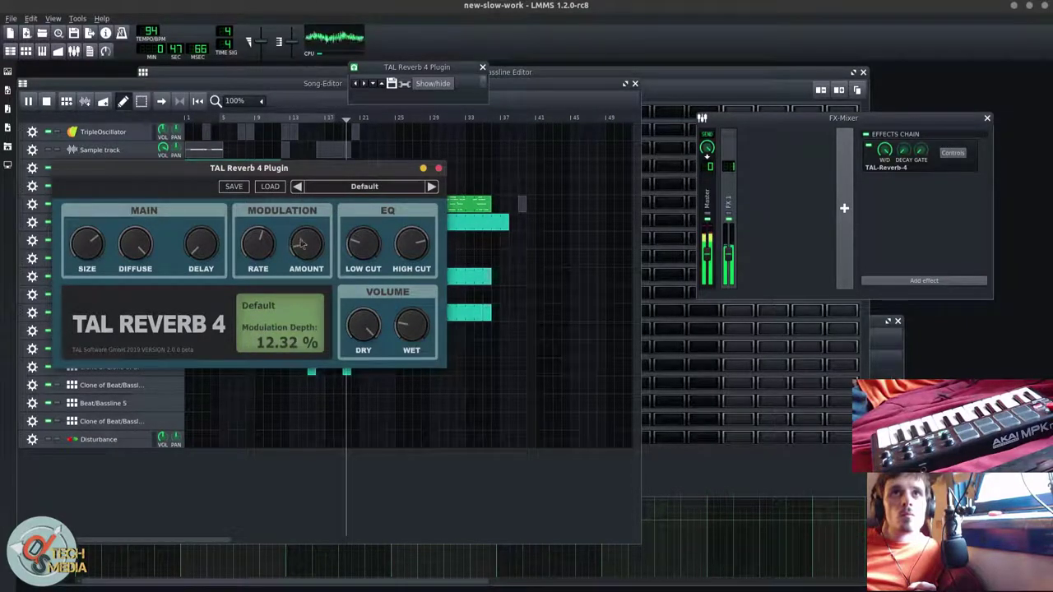
{"action": "left_click", "coordinate": [430, 187]}
{"action": "left_click", "coordinate": [430, 187]}
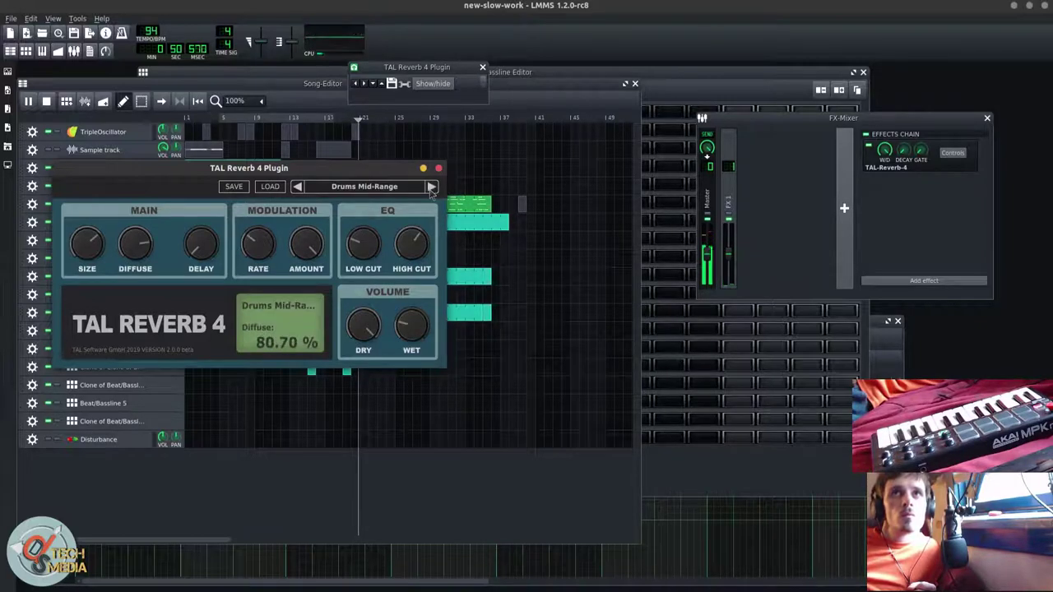
{"action": "left_click", "coordinate": [430, 186]}
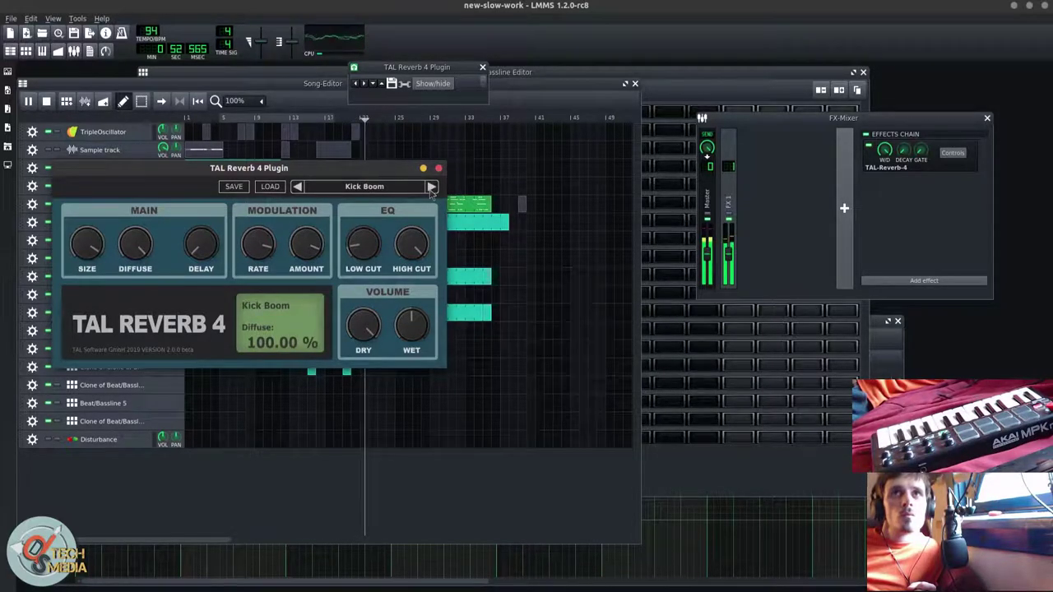
{"action": "left_click", "coordinate": [430, 186]}
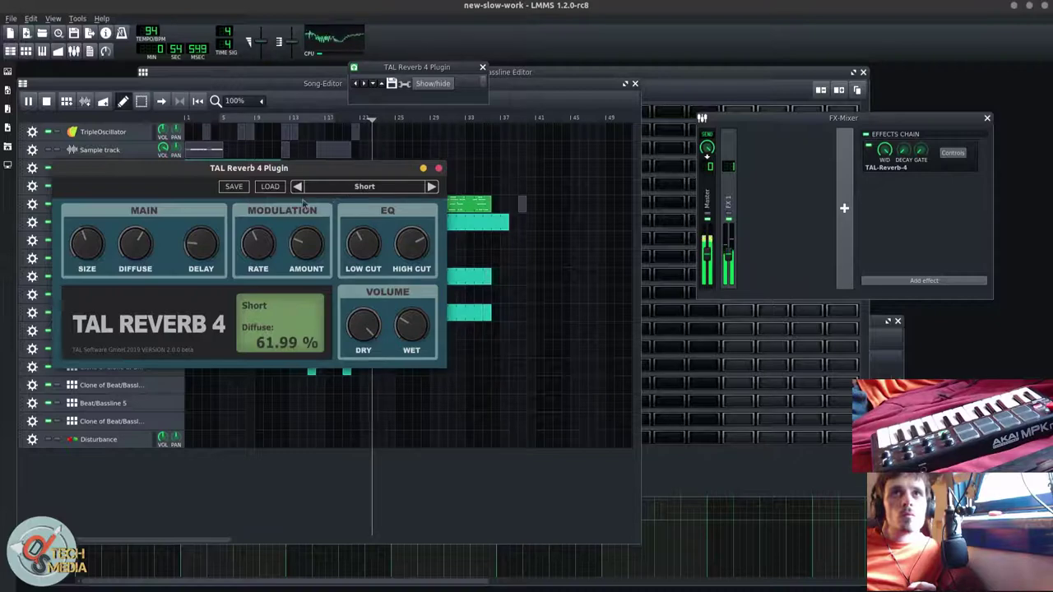
{"action": "left_click", "coordinate": [298, 189]}
{"action": "left_click", "coordinate": [299, 189]}
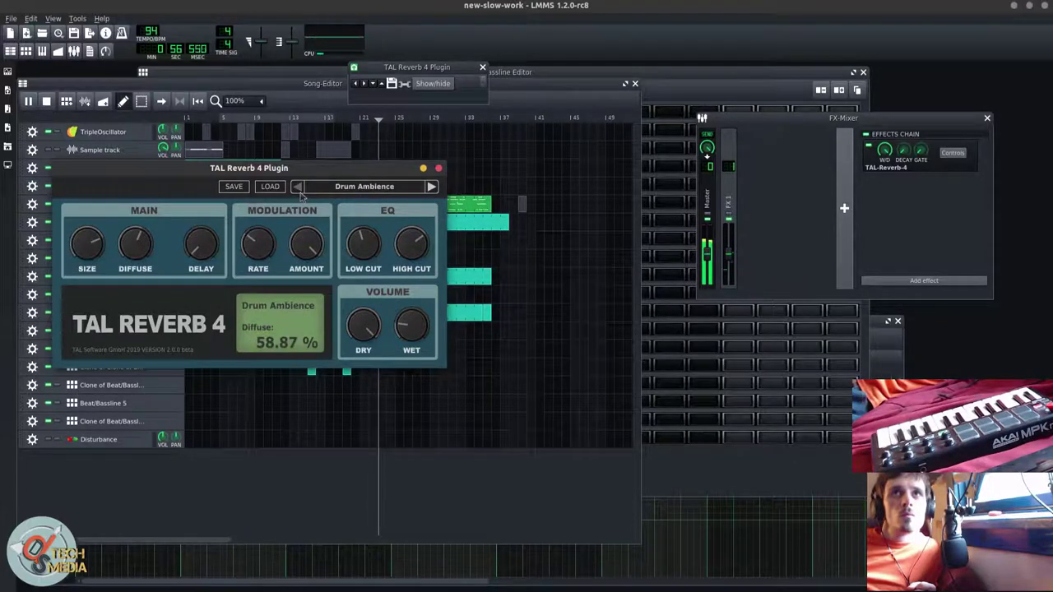
{"action": "left_click", "coordinate": [298, 189]}
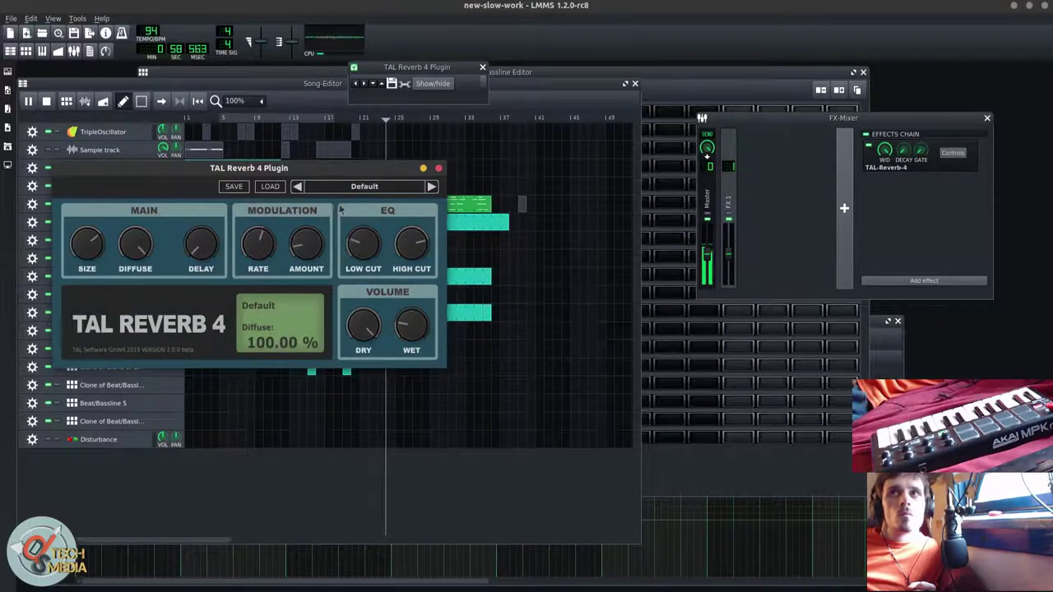
Select the Master channel in the FX-Mixer, and close and reopen the TAL Reverb 4 interface
{"action": "left_click", "coordinate": [706, 177]}
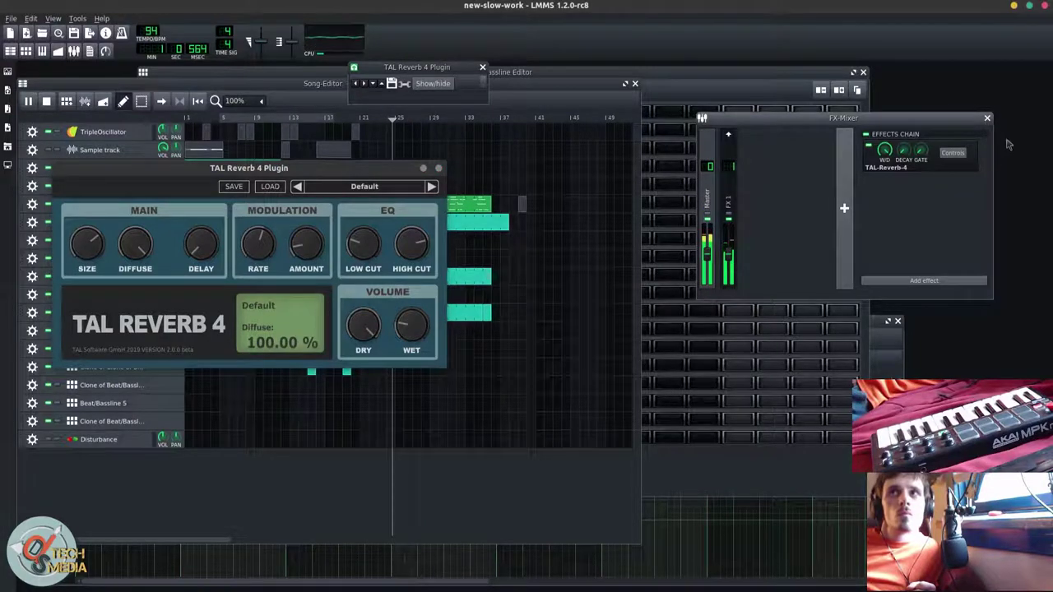
{"action": "left_click", "coordinate": [953, 152]}
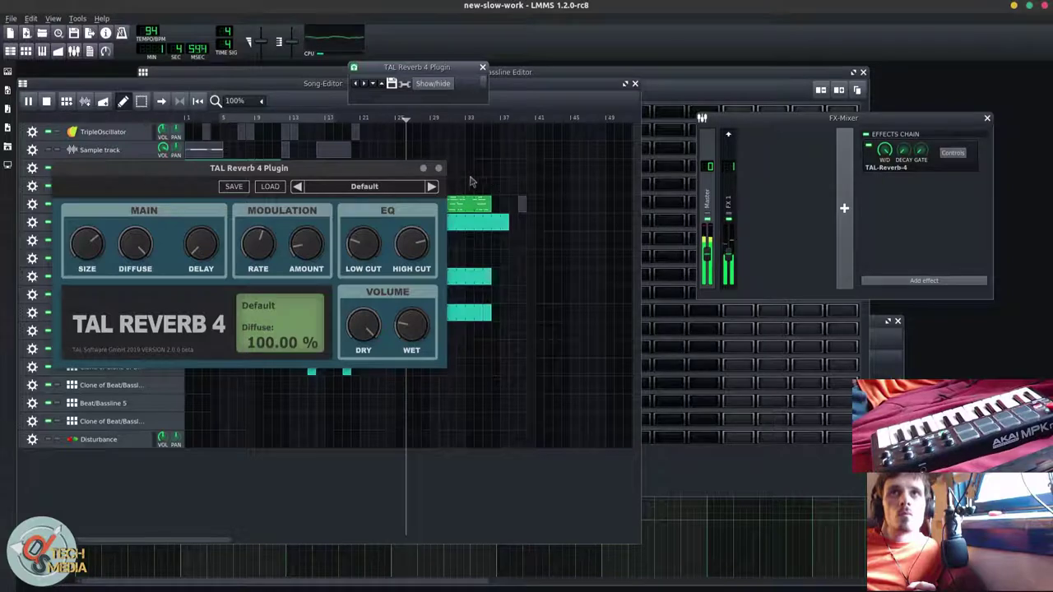
{"action": "left_click", "coordinate": [439, 168]}
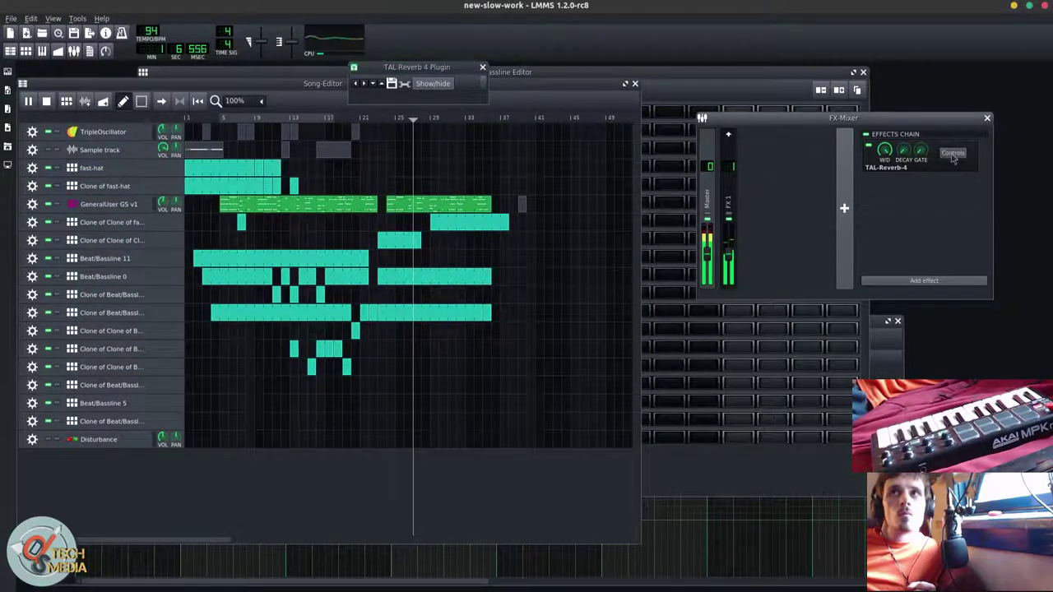
{"action": "left_click", "coordinate": [433, 84]}
{"action": "left_click", "coordinate": [432, 84]}
{"action": "left_click", "coordinate": [431, 84]}
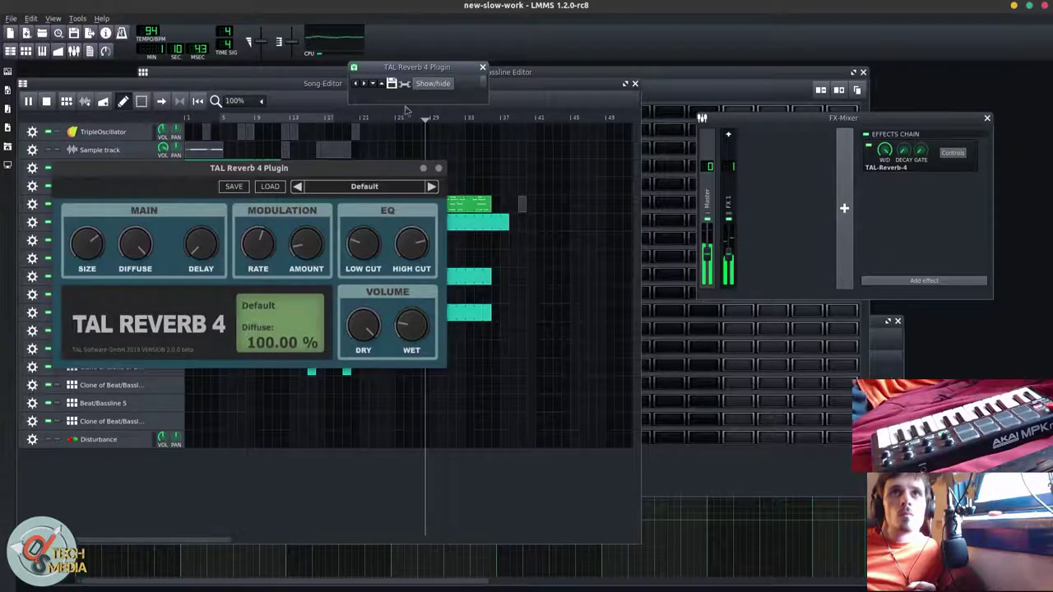
Compare the Drum Ambience, Drums Mid-Range and Kick Boom presets in TAL Reverb 4 and settle on Drum Ambience
{"action": "left_click", "coordinate": [432, 186]}
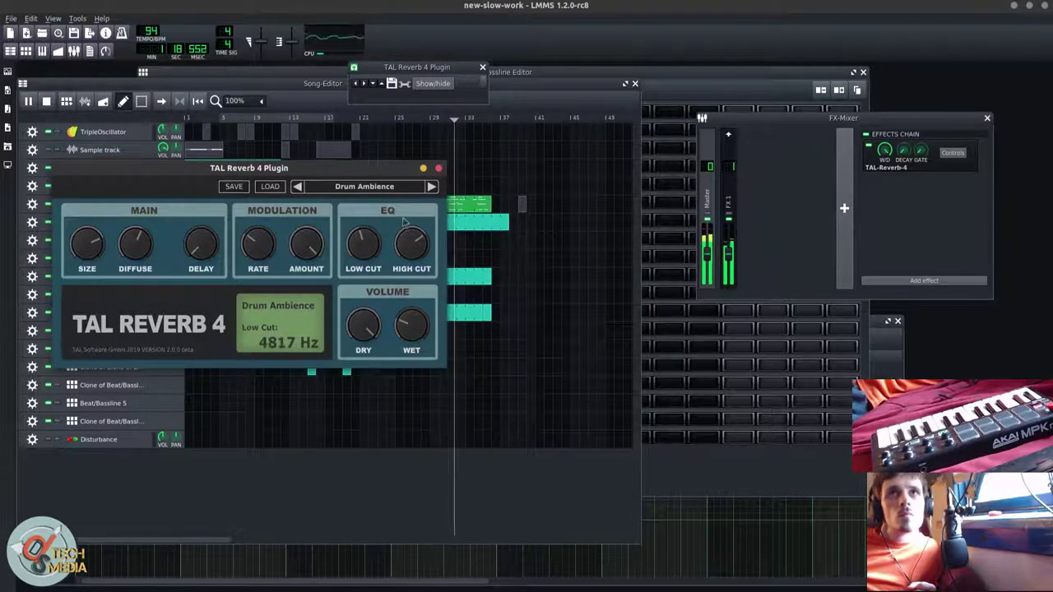
{"action": "left_click", "coordinate": [431, 186]}
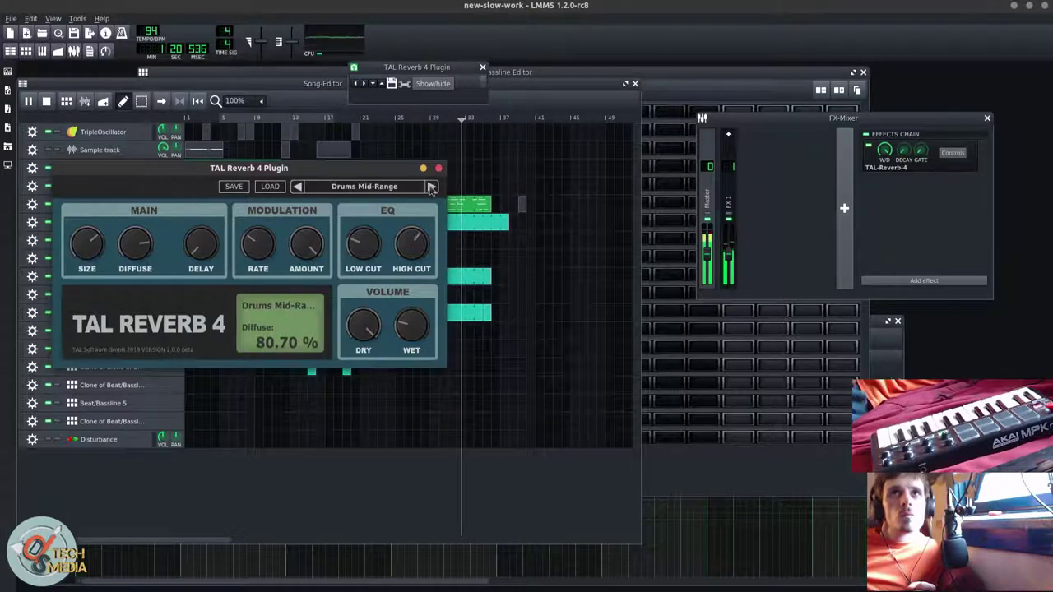
{"action": "left_click", "coordinate": [431, 185]}
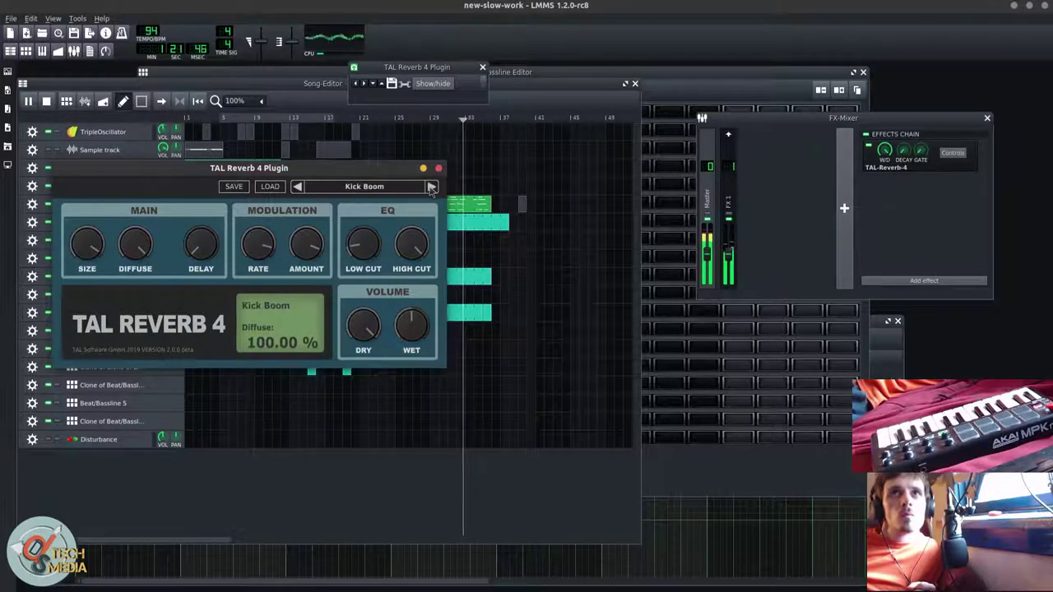
{"action": "left_click", "coordinate": [298, 186]}
{"action": "left_click", "coordinate": [298, 187]}
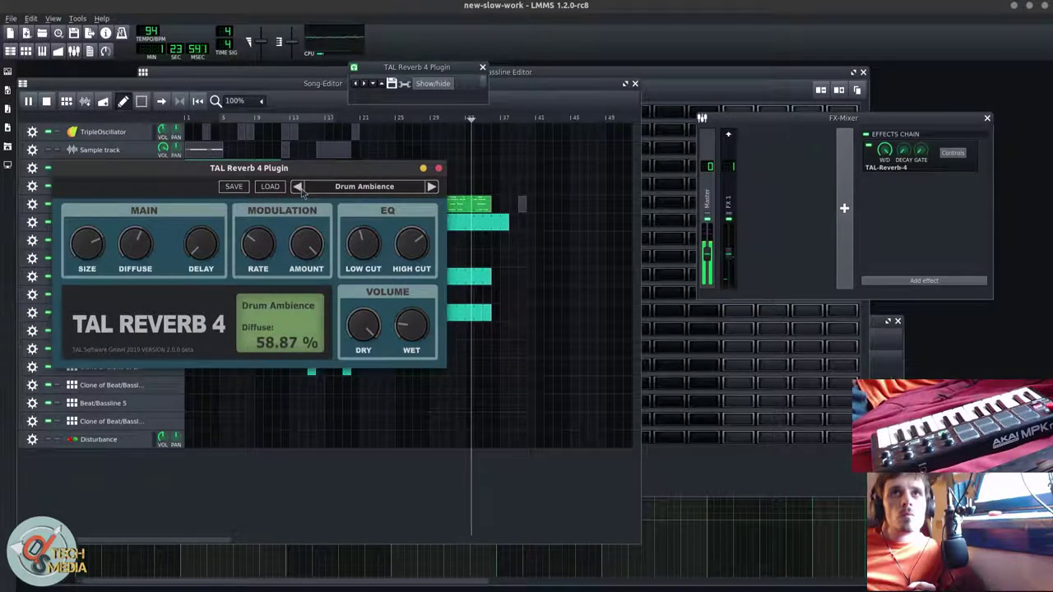
Move the TAL Reverb 4 interface down over the lower tracks of the song editor and close it
{"action": "left_click", "coordinate": [788, 196]}
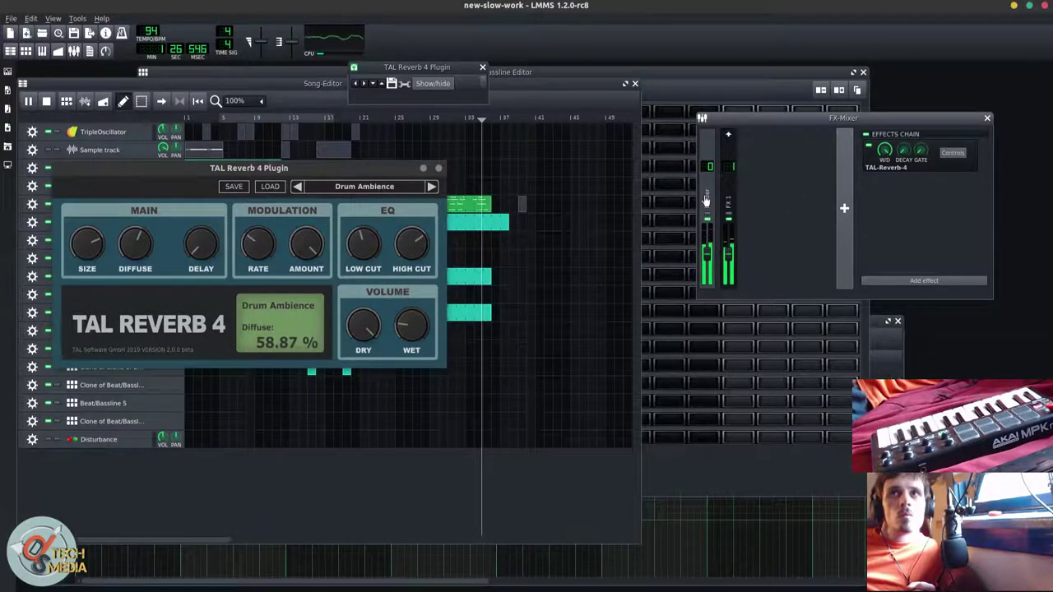
{"action": "left_click_drag", "start_coordinate": [370, 164], "coordinate": [520, 303]}
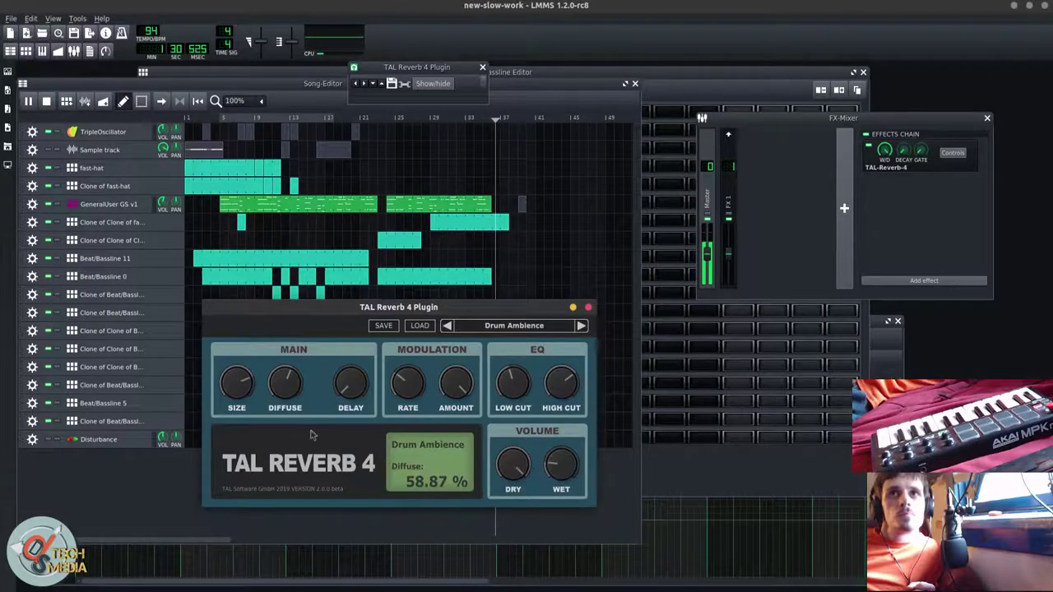
{"action": "left_click", "coordinate": [588, 308]}
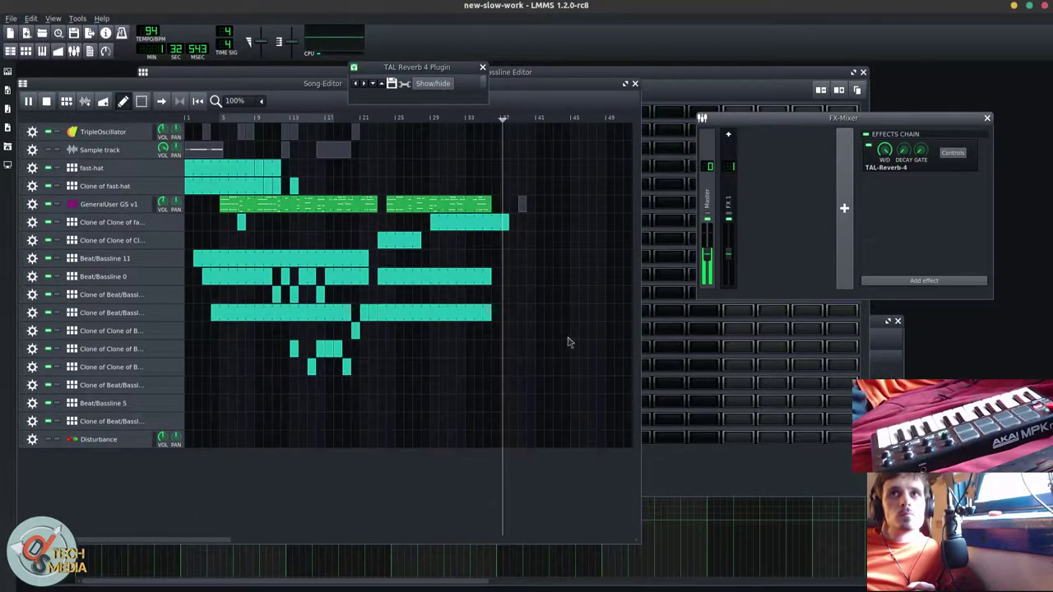